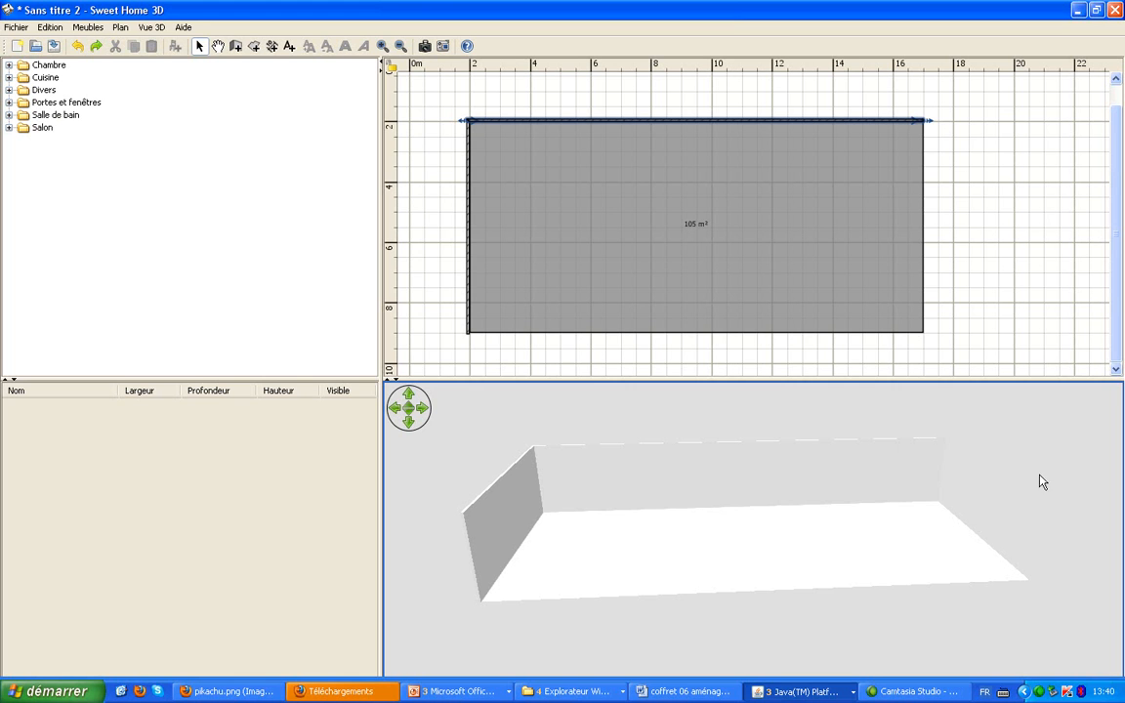
Set the right-side colour of the room's upper wall to magenta.
double_click(660, 122)
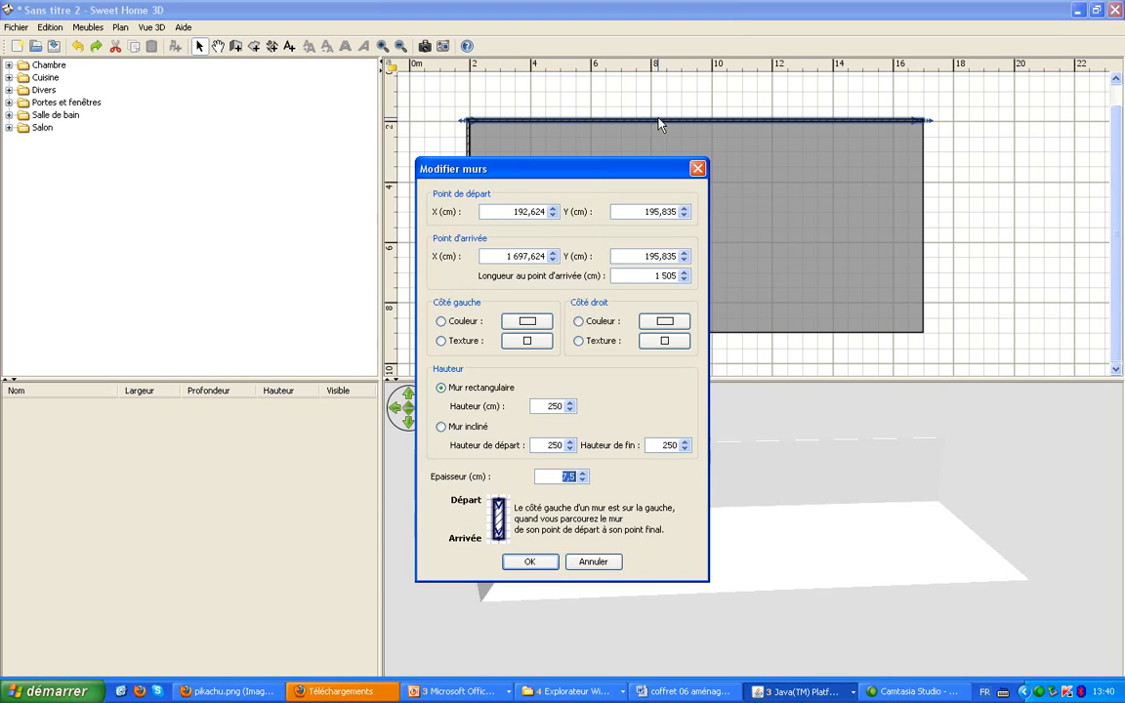
click(664, 321)
click(575, 302)
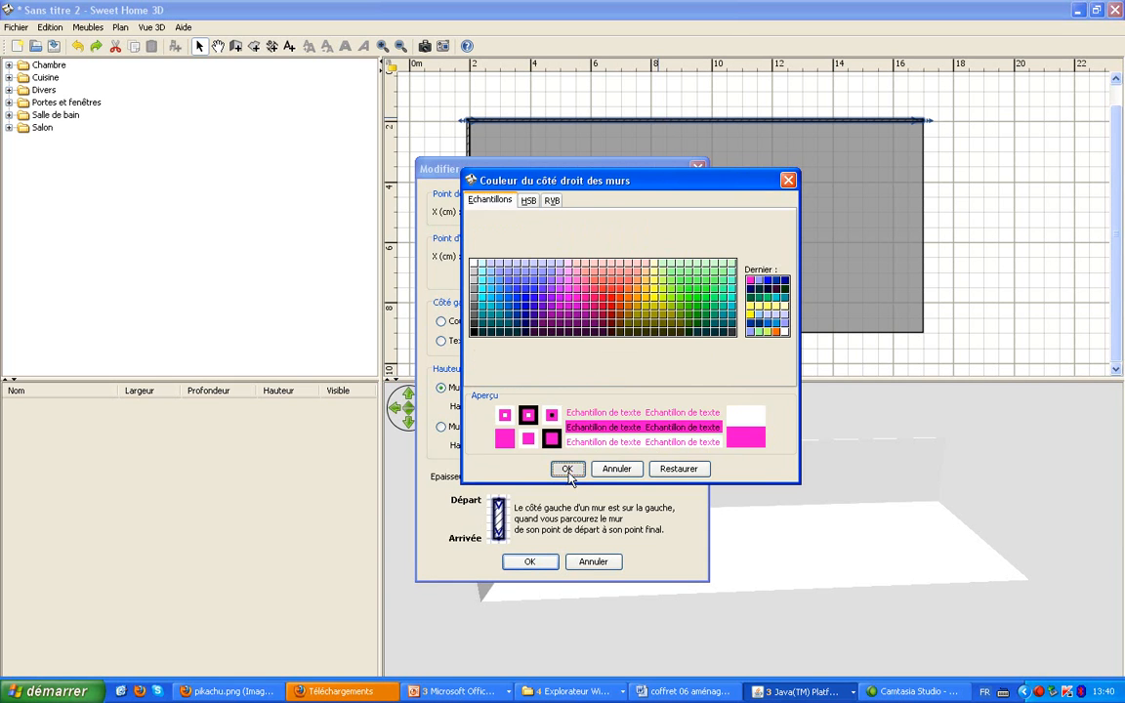
click(567, 468)
click(529, 562)
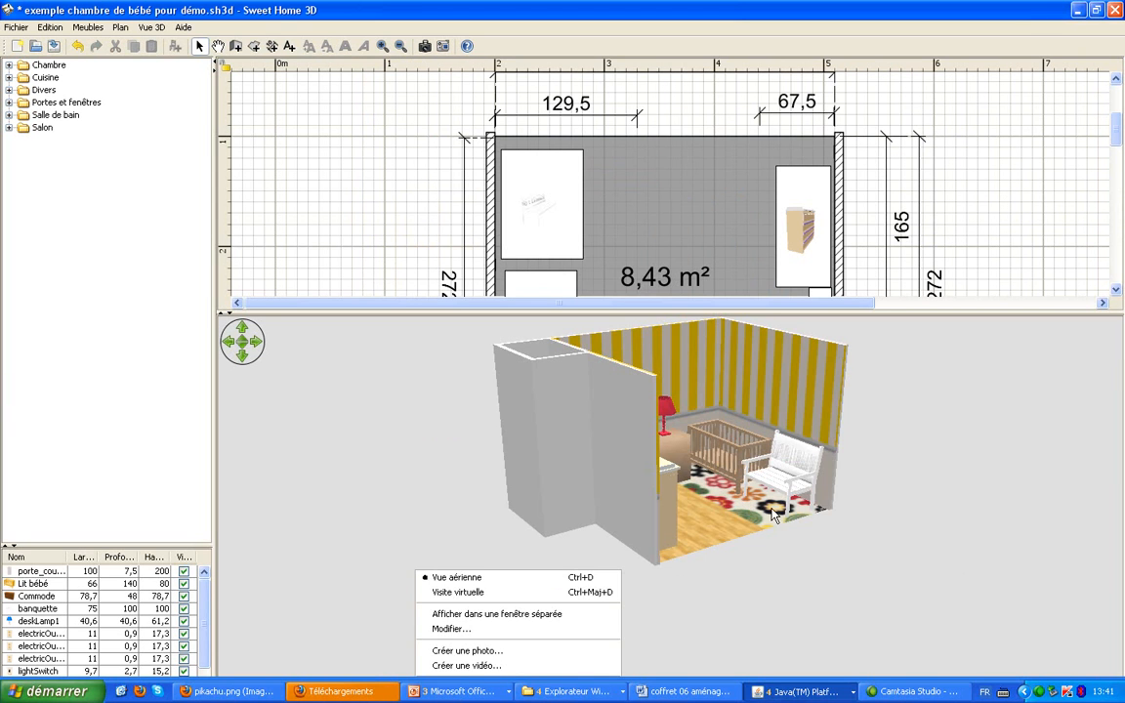
Examine the striped walls of the baby room example in the 3D view.
click(779, 563)
drag(779, 554, 783, 544)
right_click(782, 544)
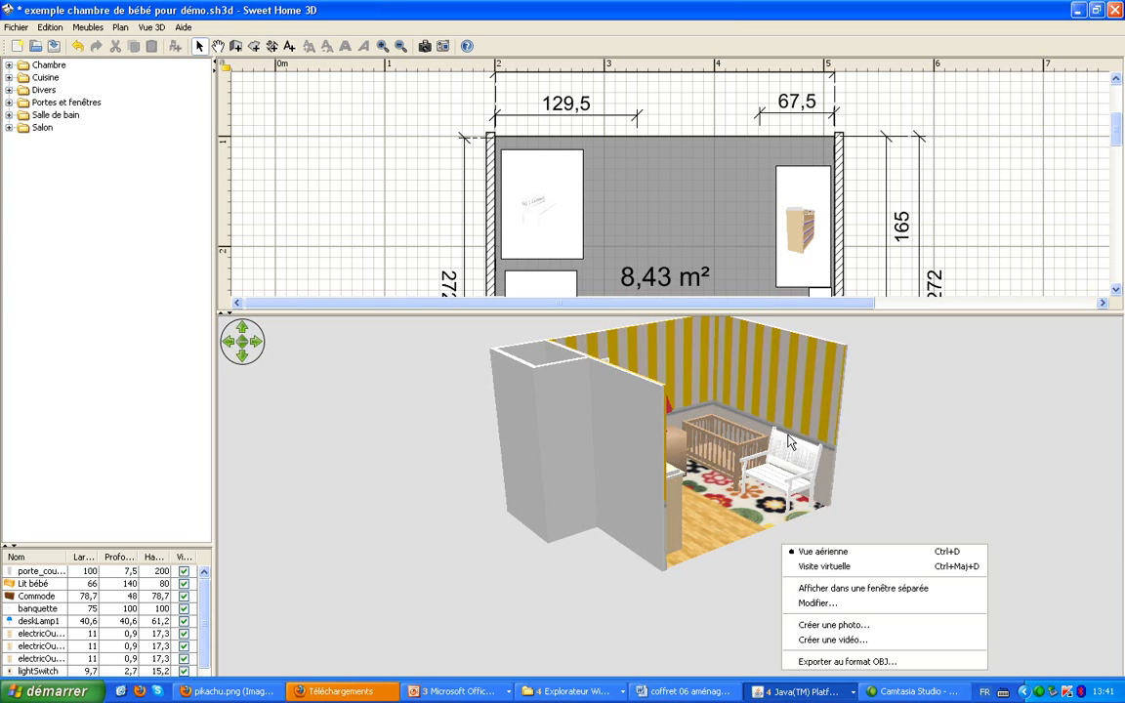
Switch to PowerPoint and read the tutorial slides on matching the page layout to the wall's proportions.
key(alt+Tab)
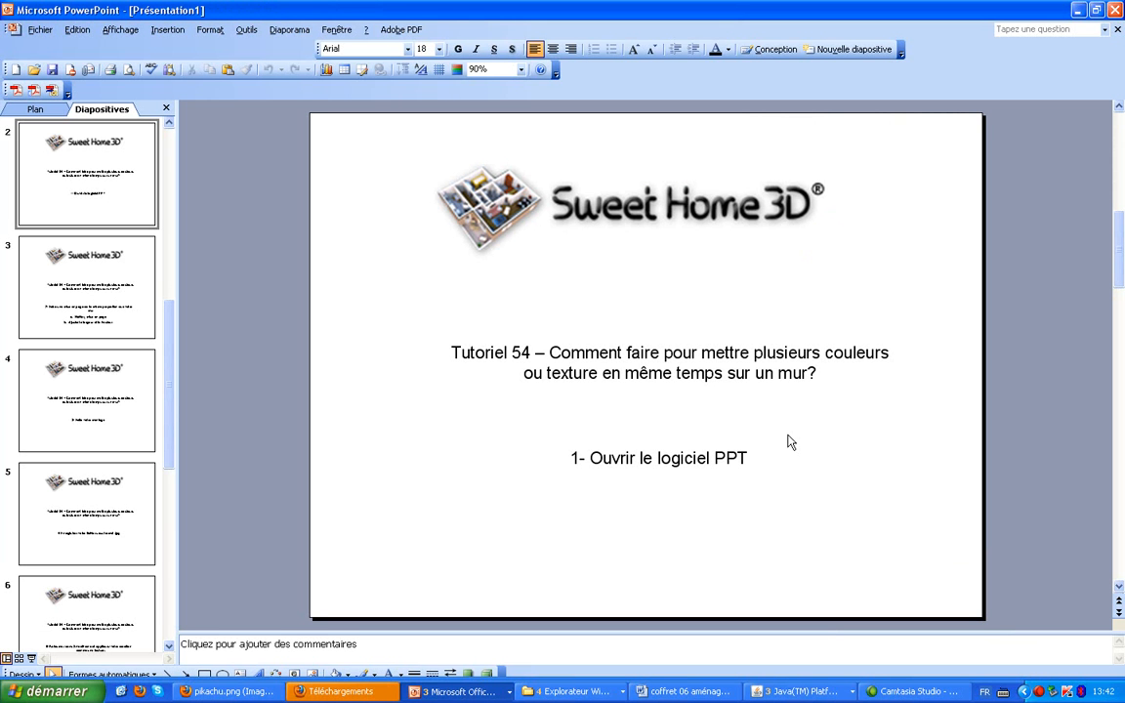
click(455, 691)
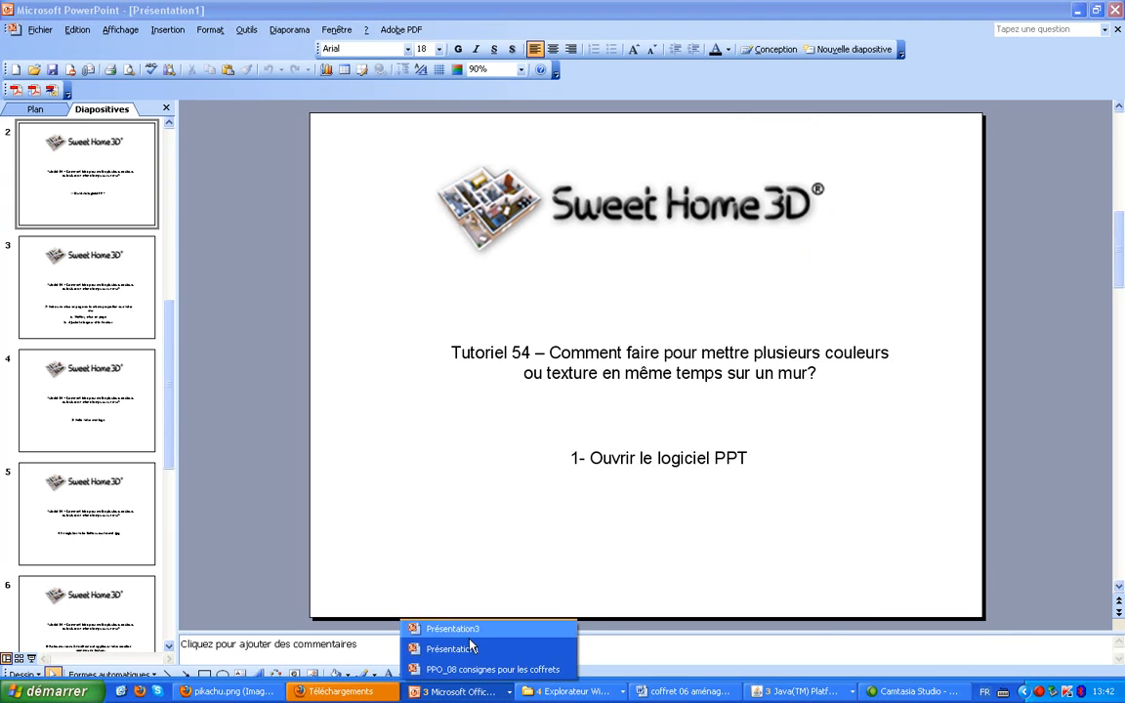
click(459, 630)
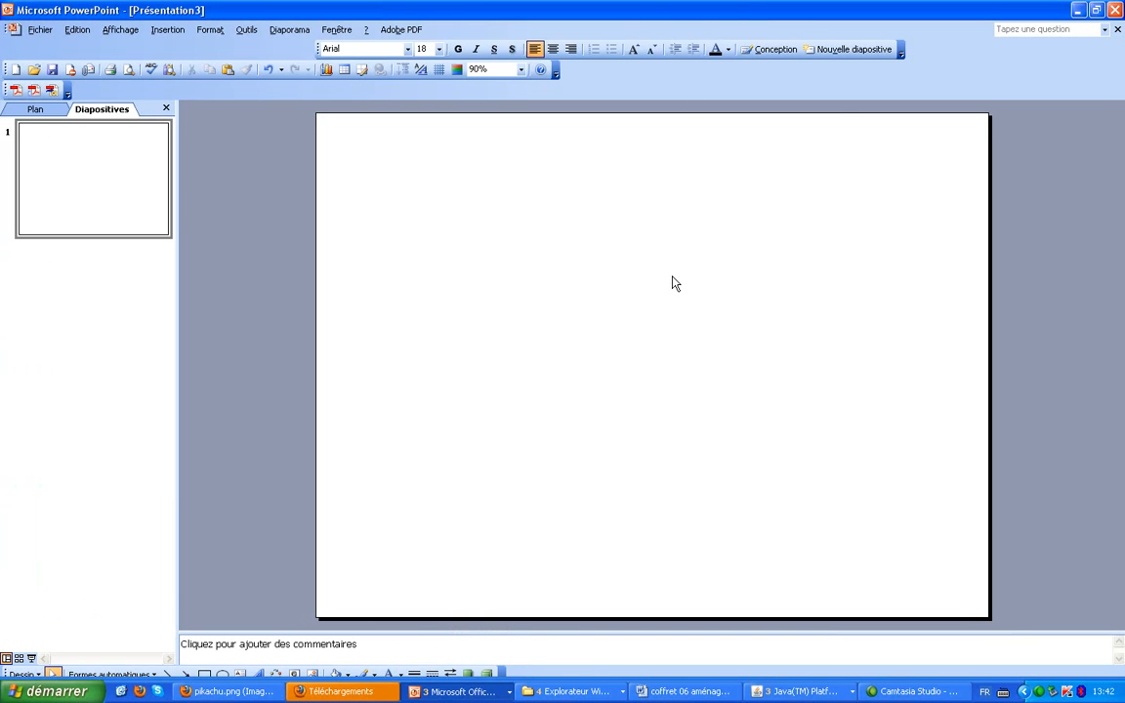
key(alt+Tab)
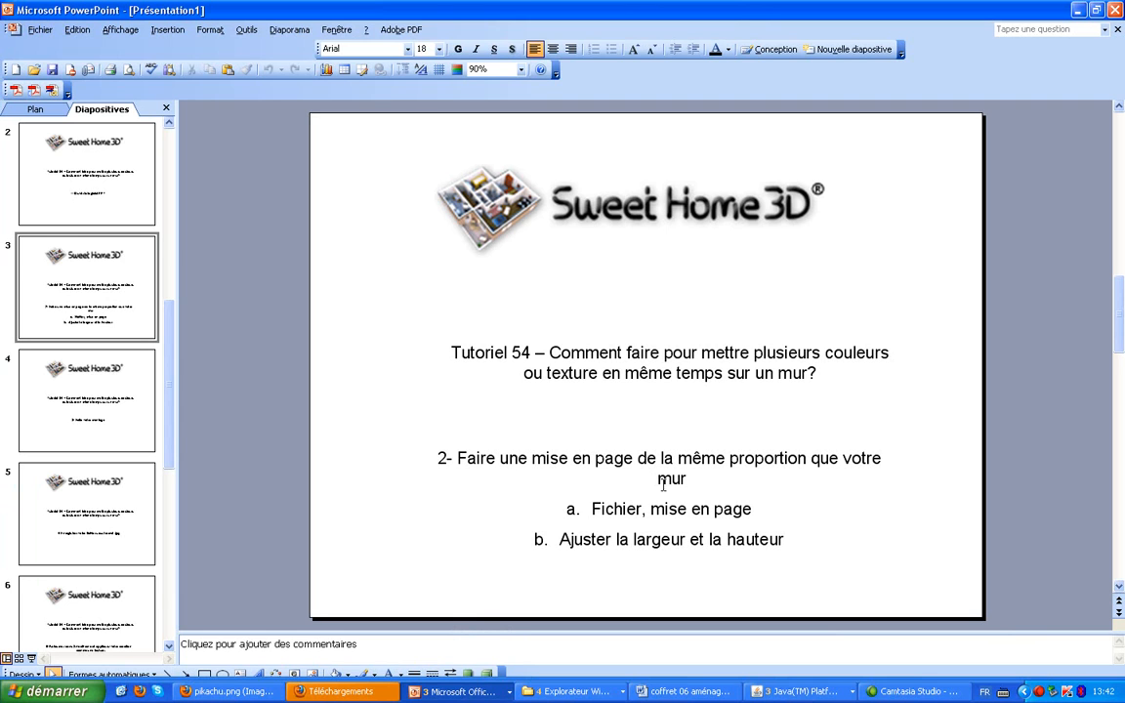
click(39, 29)
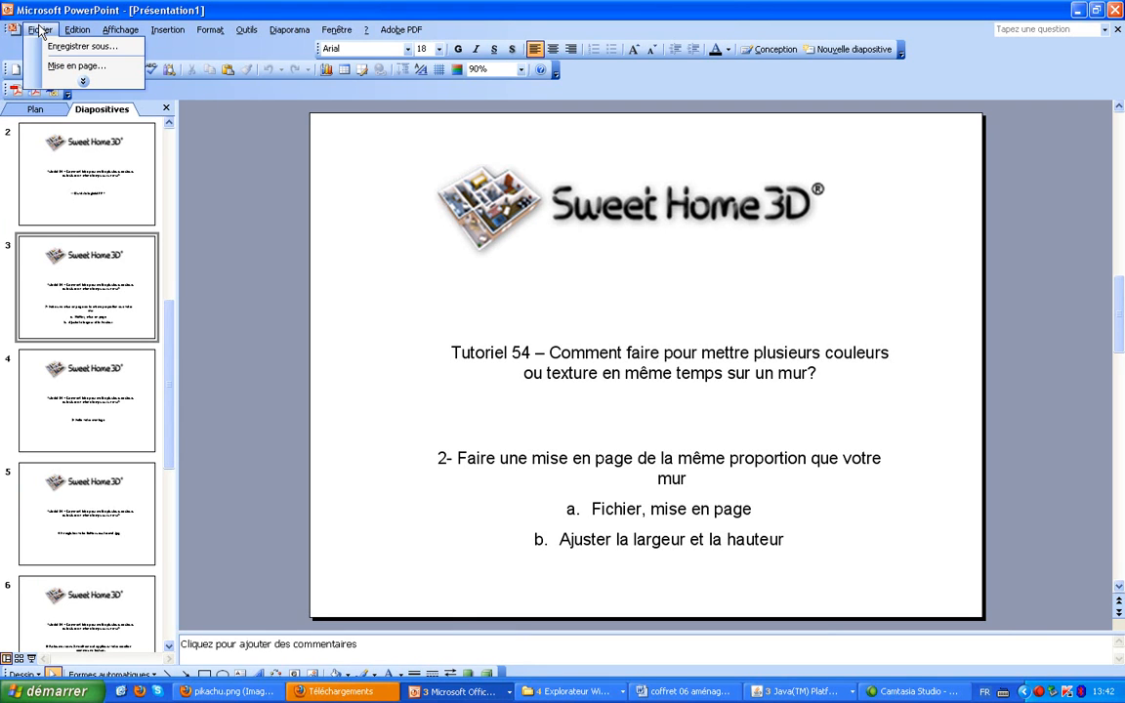
click(77, 29)
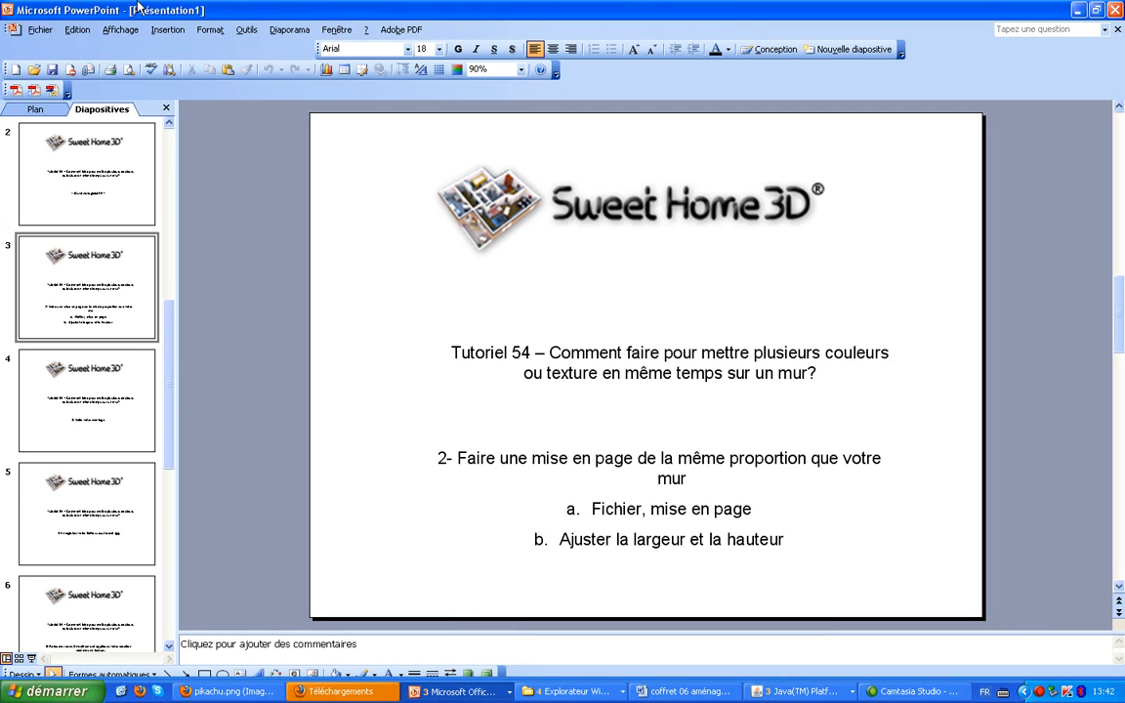
Create a new blank presentation and open its page setup.
click(16, 70)
click(39, 29)
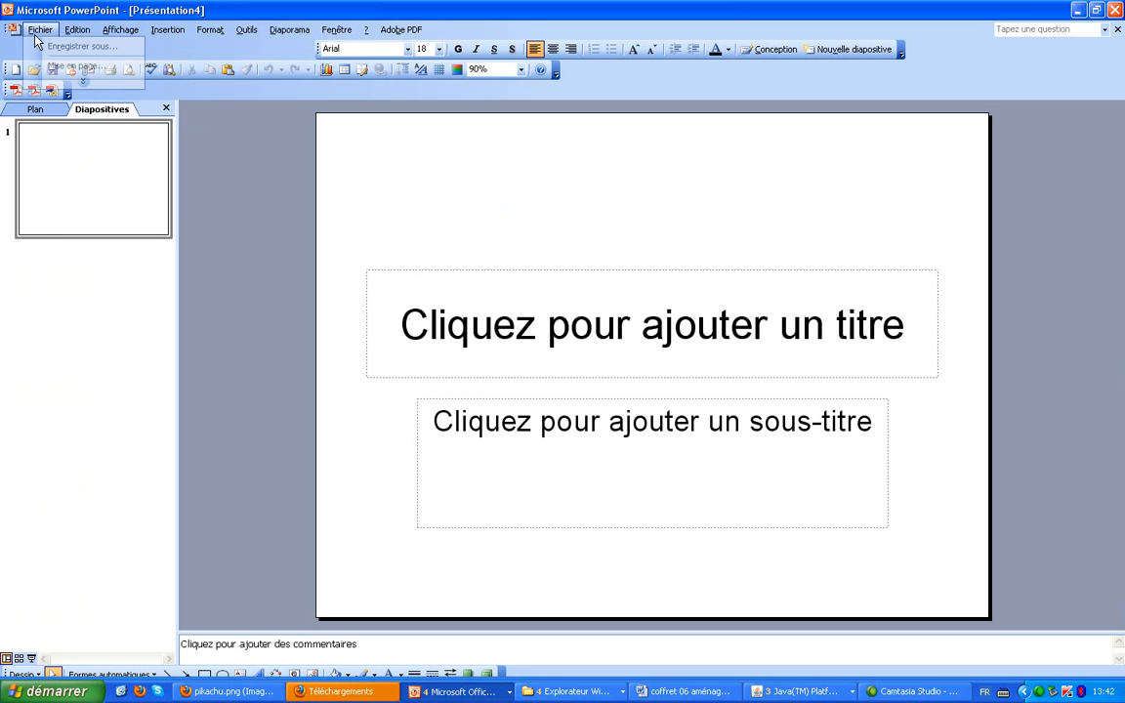
click(54, 70)
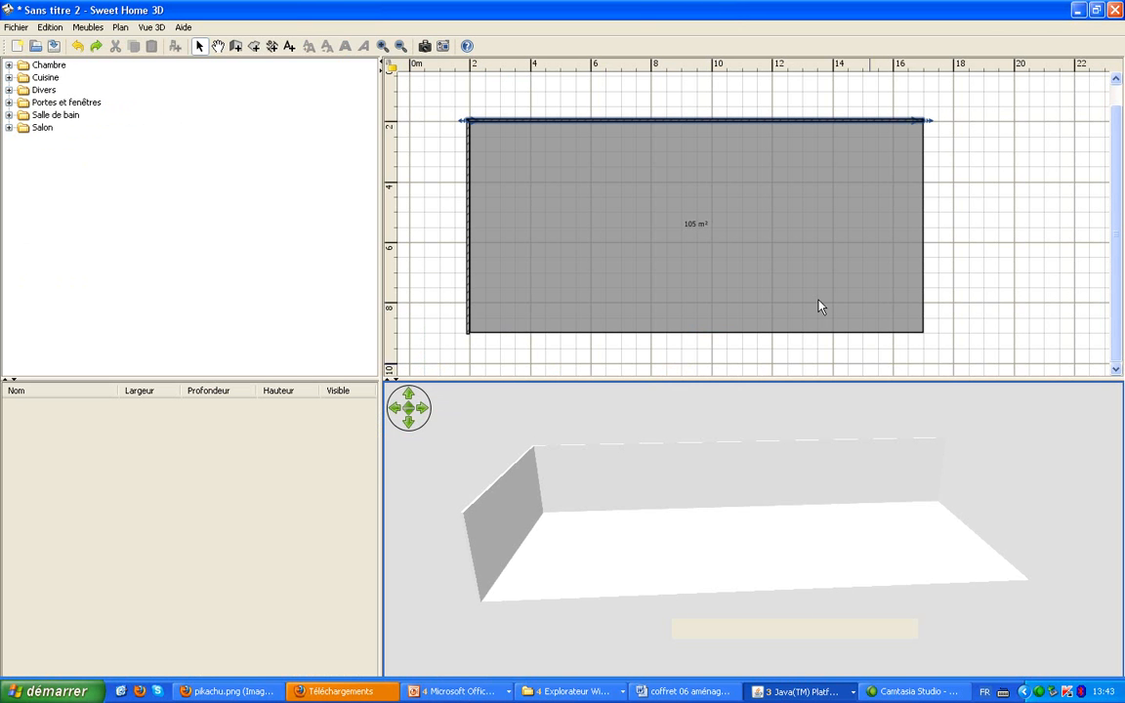
Check the upper wall's dimensions in Sweet Home 3D, and size the PowerPoint slide to 15 cm wide by 2,8 cm high.
double_click(666, 121)
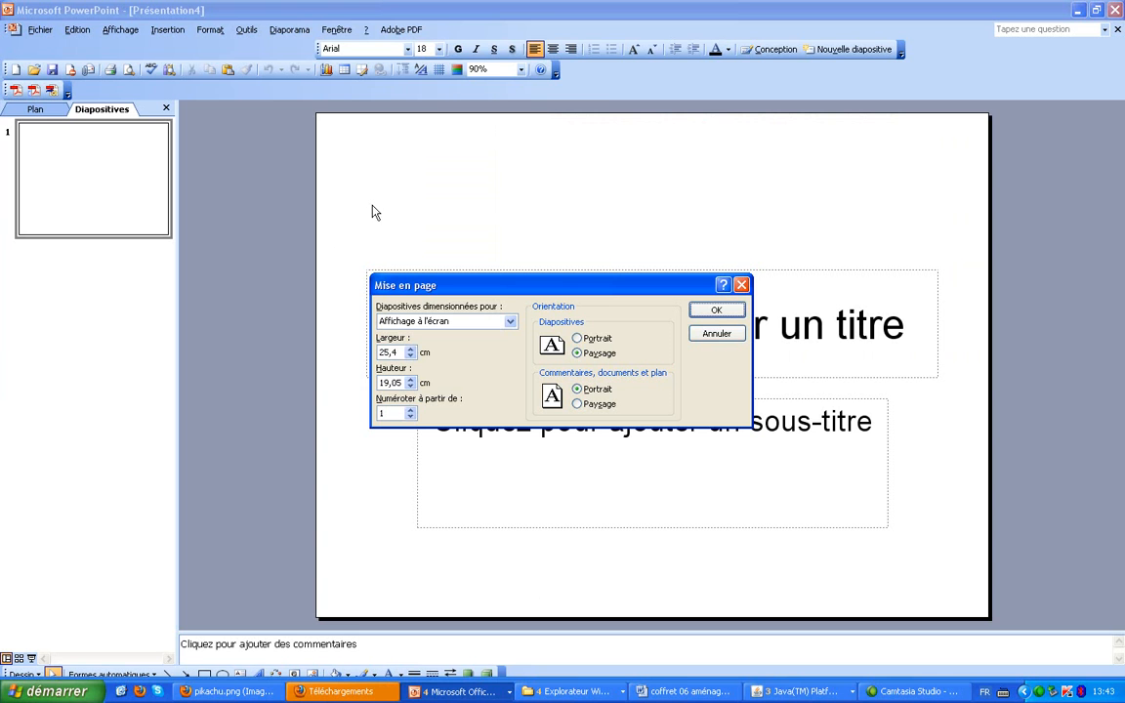
double_click(388, 353)
text(15)
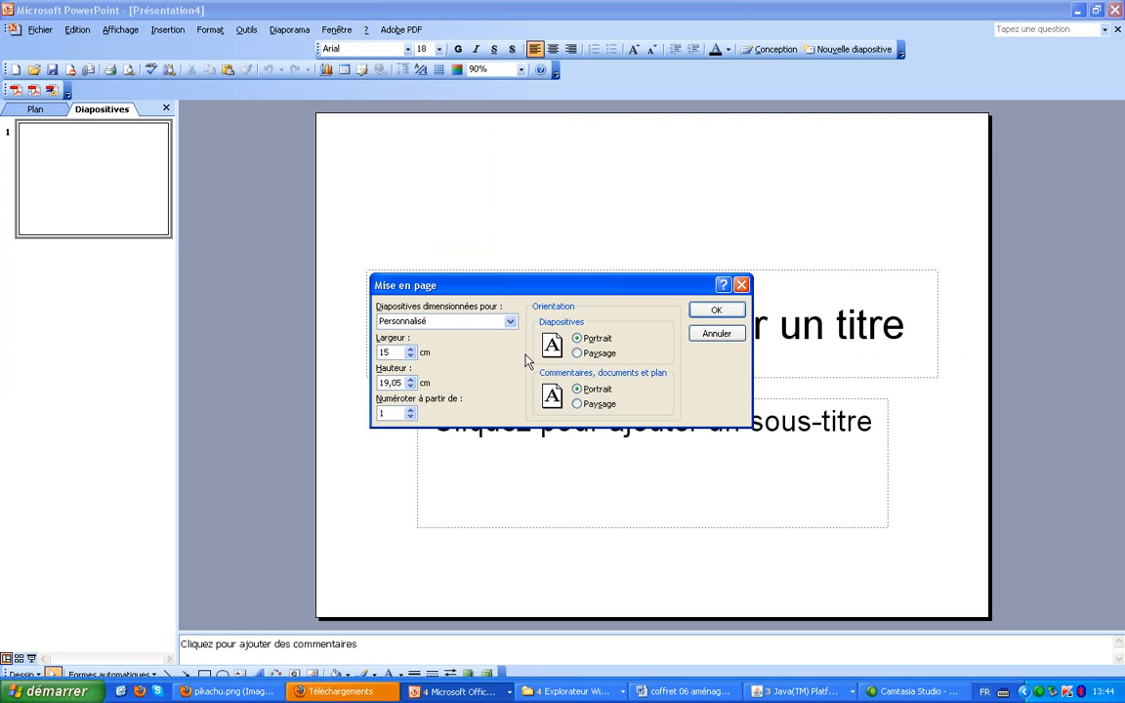
double_click(390, 383)
text(2,8)
key(Return)
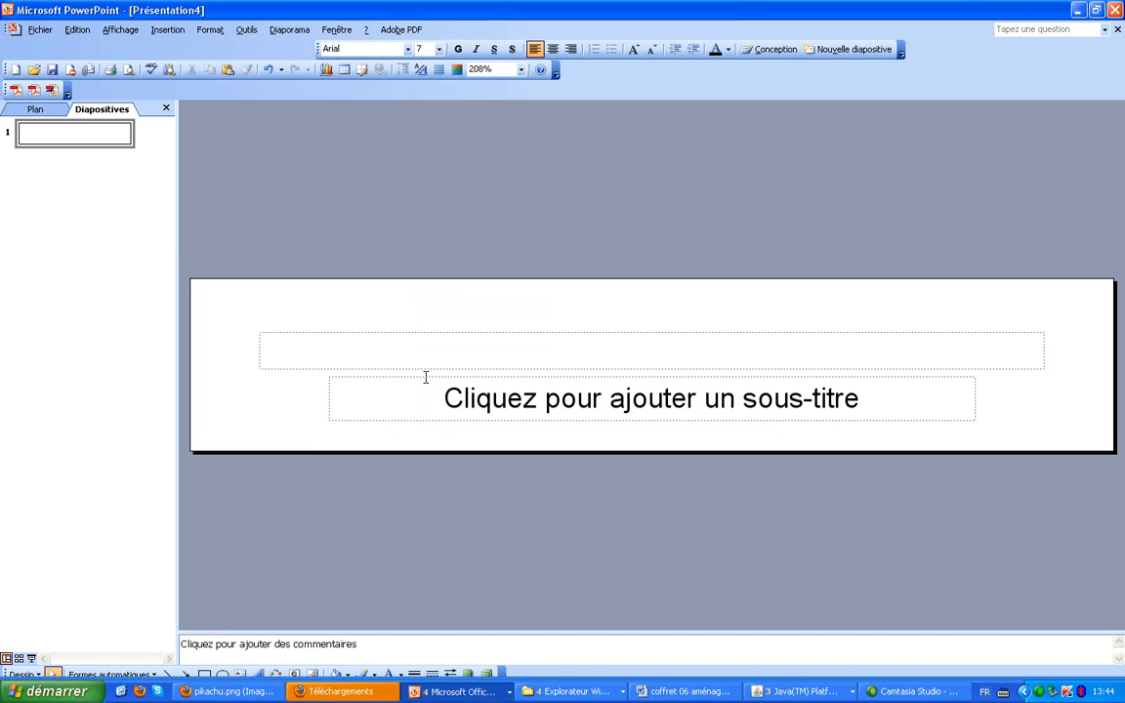
Delete the title and subtitle placeholders and fill the slide background with dark blue.
drag(234, 309, 1123, 549)
key(Delete)
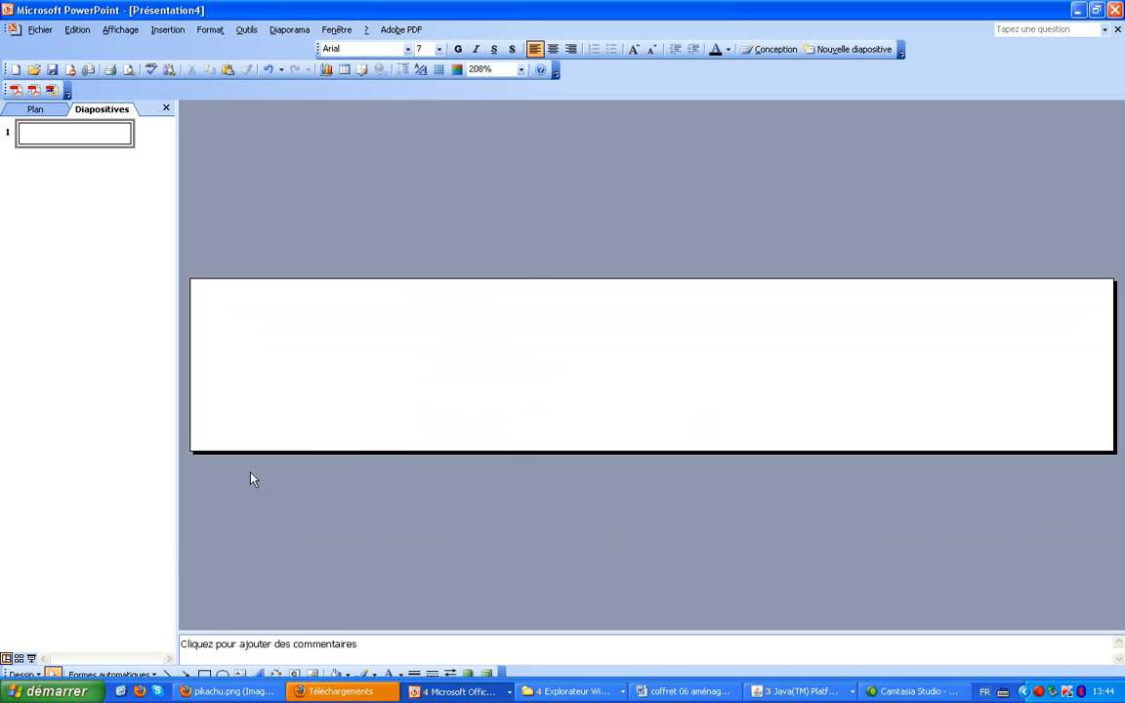
right_click(362, 319)
click(445, 462)
click(507, 395)
click(575, 432)
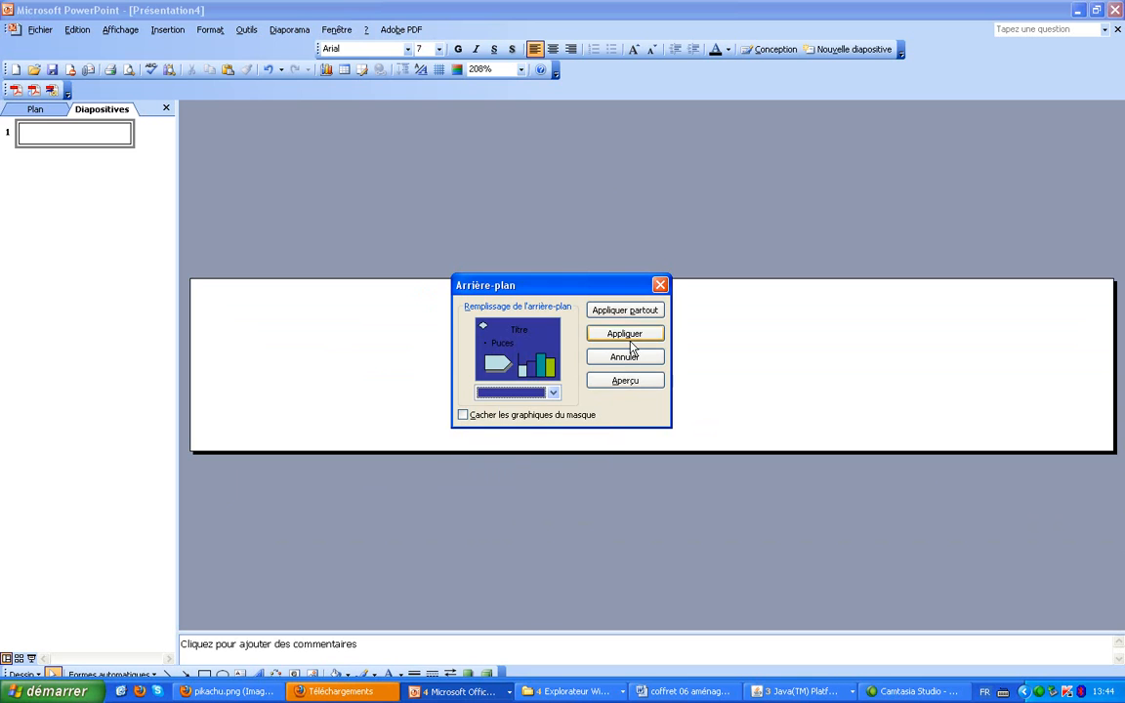
click(630, 336)
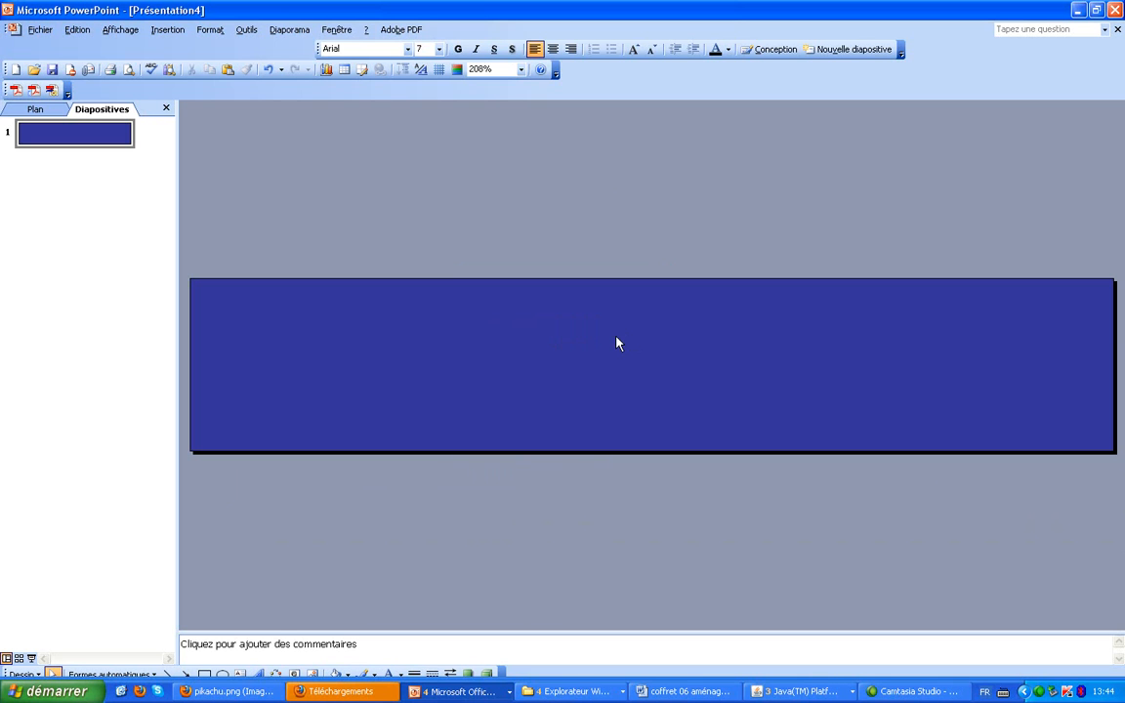
Draw a narrow vertical rectangle from the slide's upper edge near its left end and fill it with pale cyan.
click(204, 674)
mouse_move(206, 279)
mouse_down()
mouse_move(264, 364)
mouse_move(246, 390)
mouse_up()
double_click(235, 365)
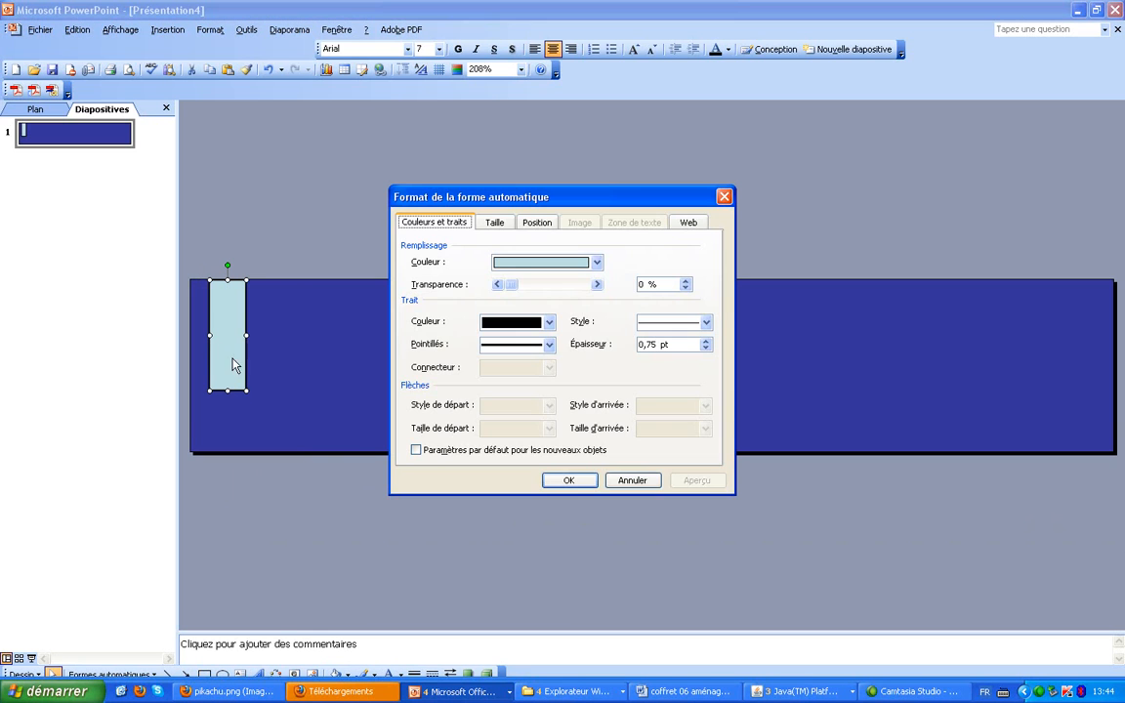
click(527, 262)
click(558, 401)
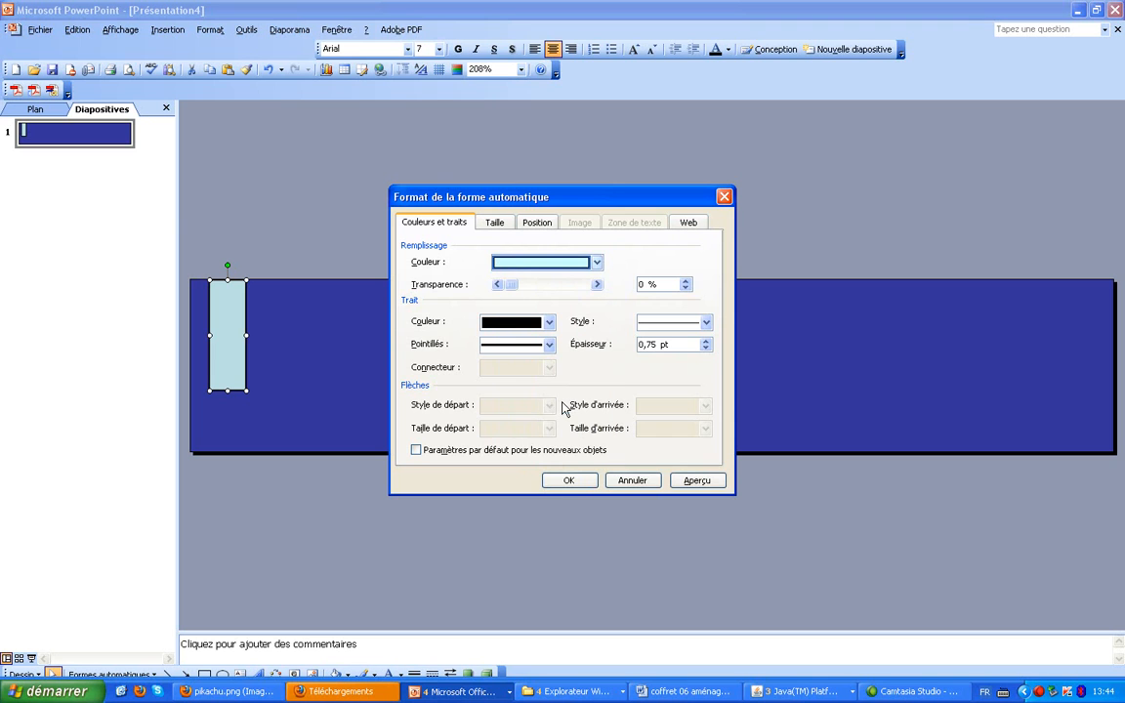
click(568, 480)
Remove the rectangle's outline by setting its line colour to Aucun trait.
double_click(224, 311)
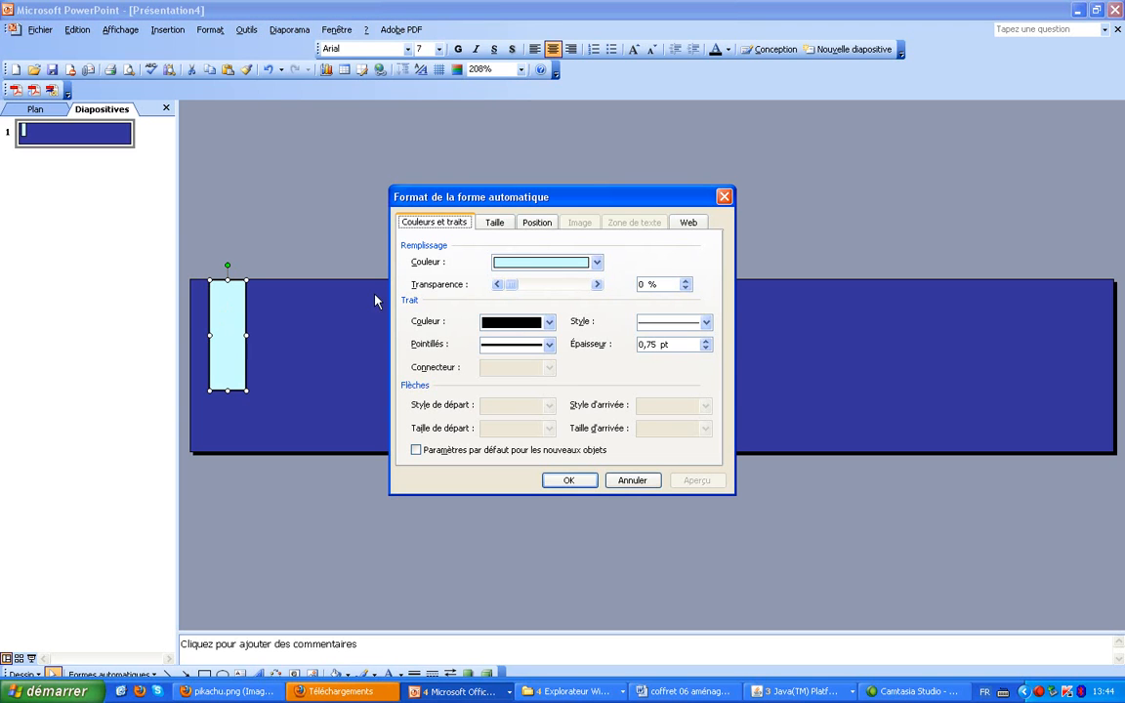
click(485, 326)
click(533, 344)
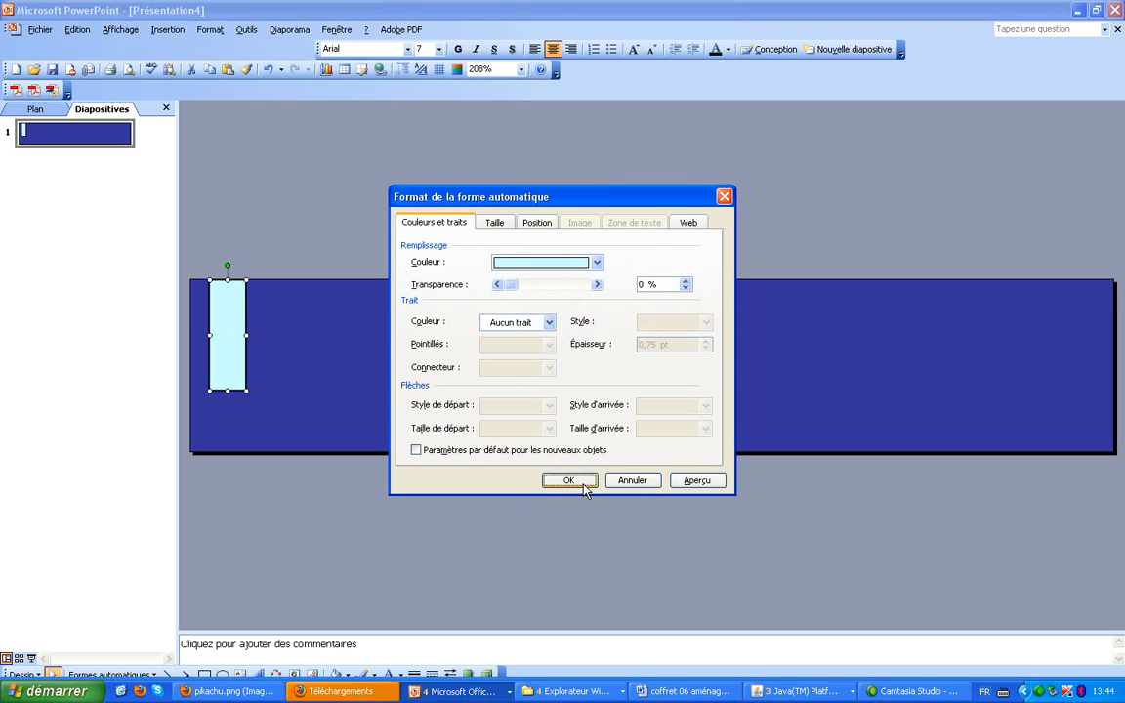
click(568, 479)
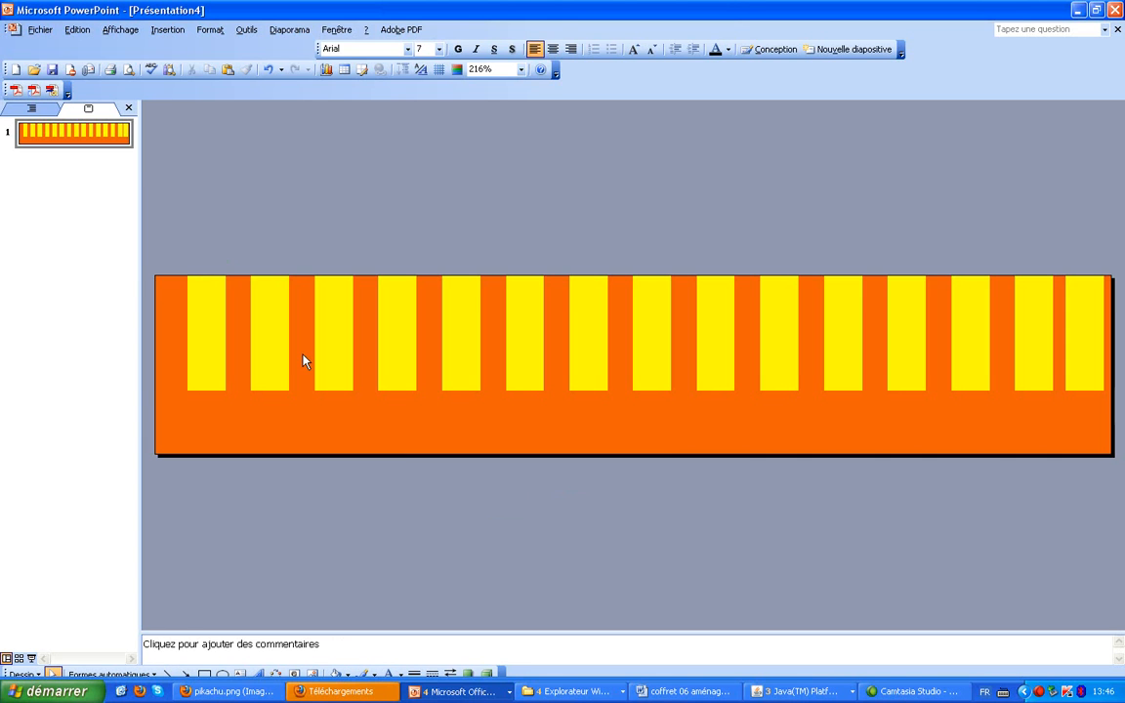
Place the grey moulding strip directly below the yellow stripes, aligned with the slide's left edge.
click(681, 235)
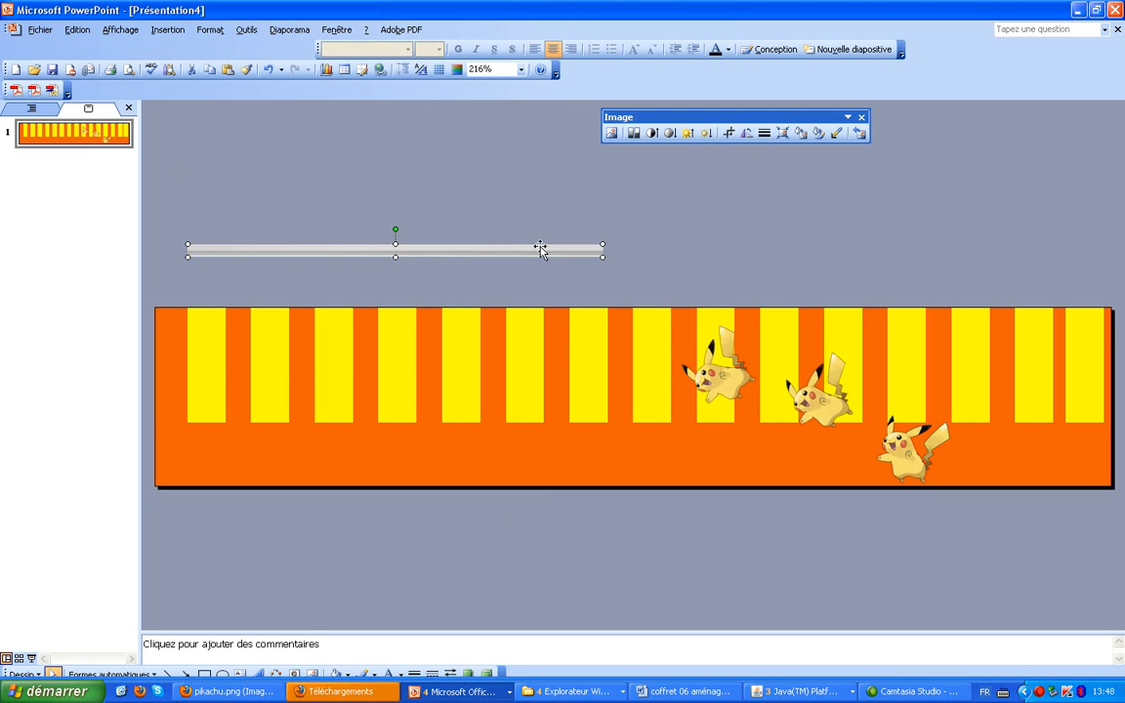
drag(394, 251, 484, 251)
click(701, 370)
drag(552, 249, 422, 414)
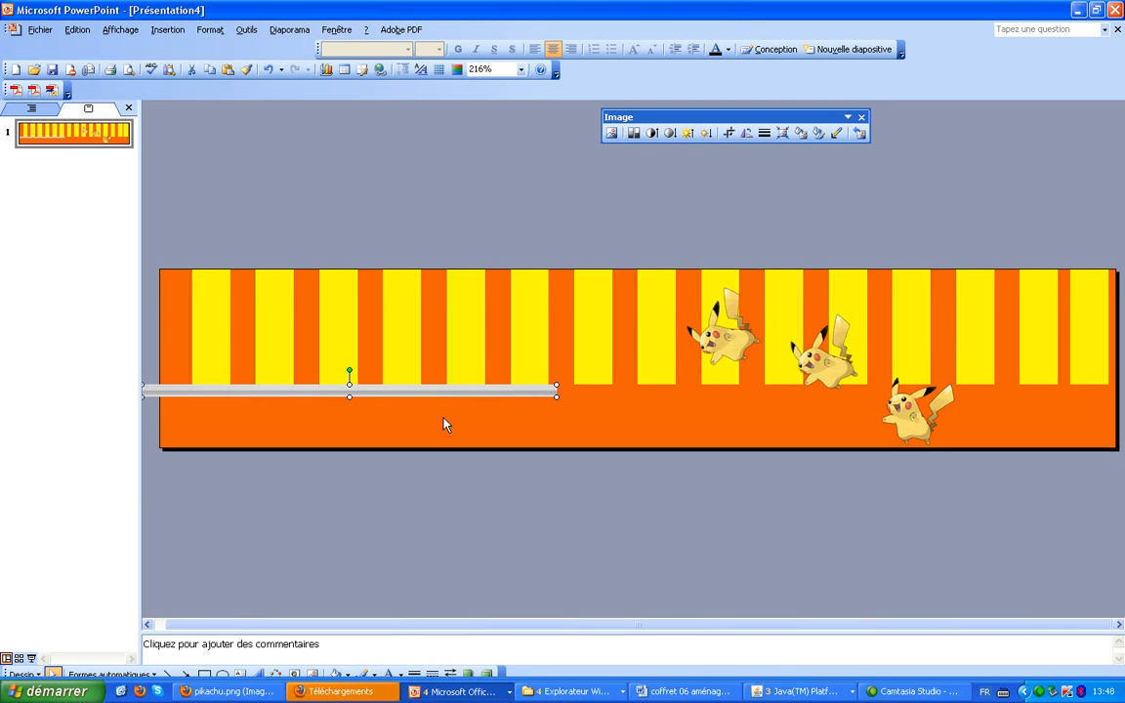
key(Right)
key(ctrl+Left)
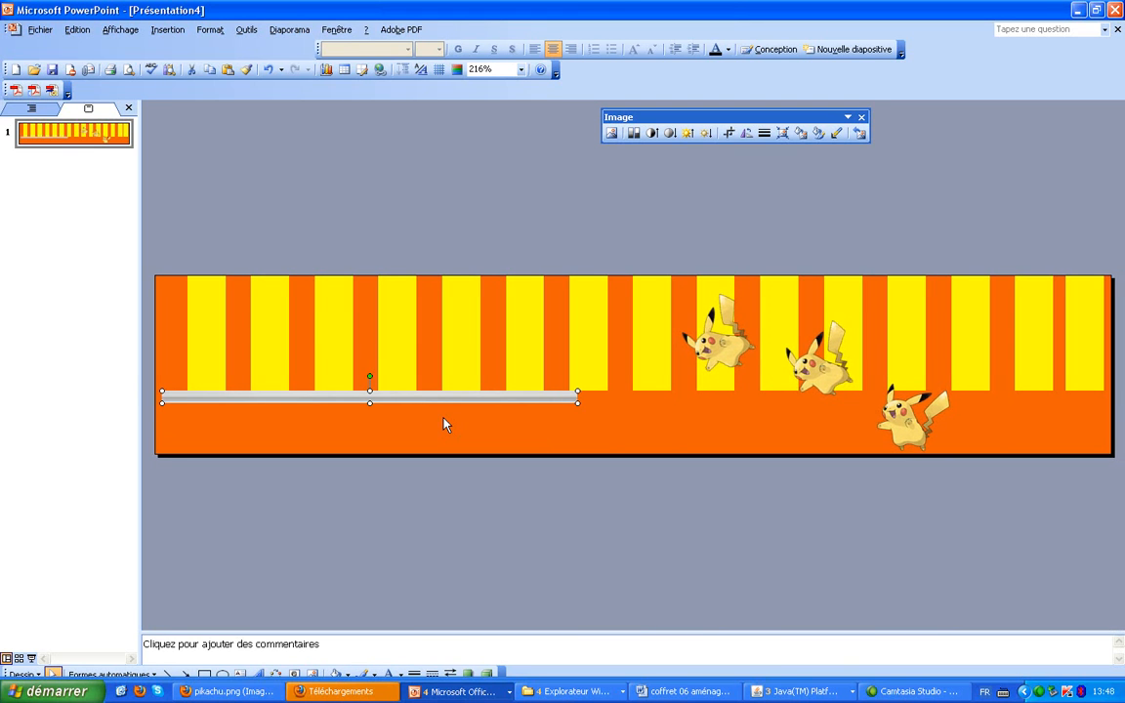
key(Left)
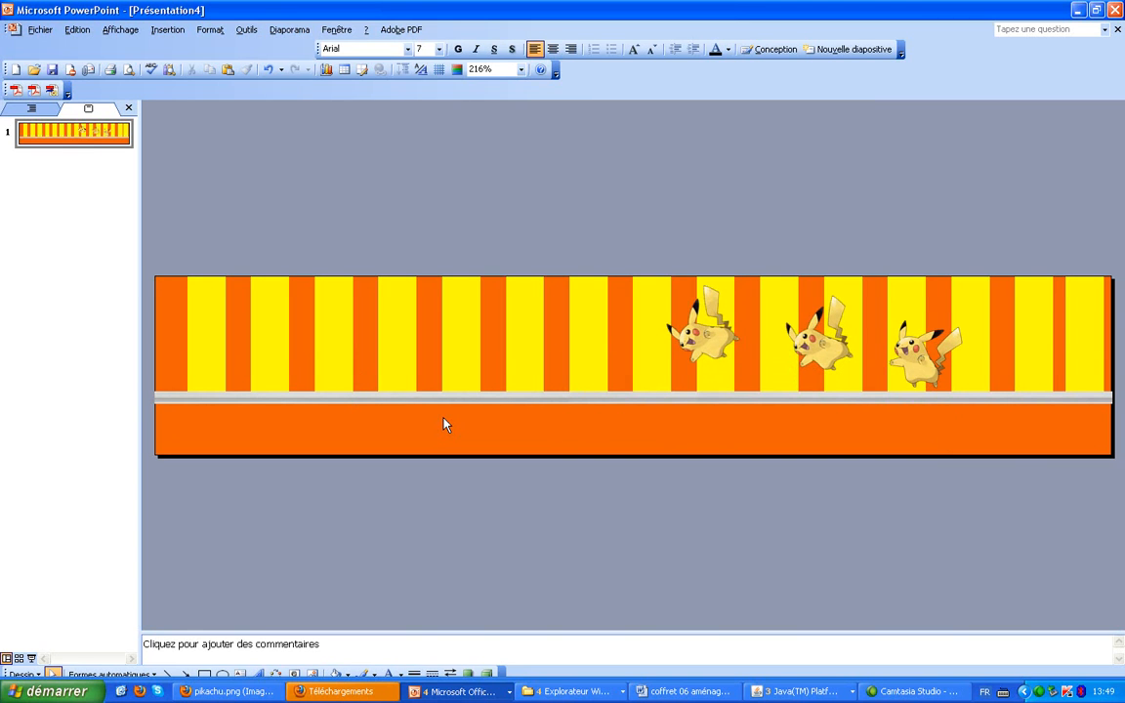
Switch to Présentation1 and read the tutorial slides on making the montage and saving the file as .jpg.
click(457, 691)
click(478, 649)
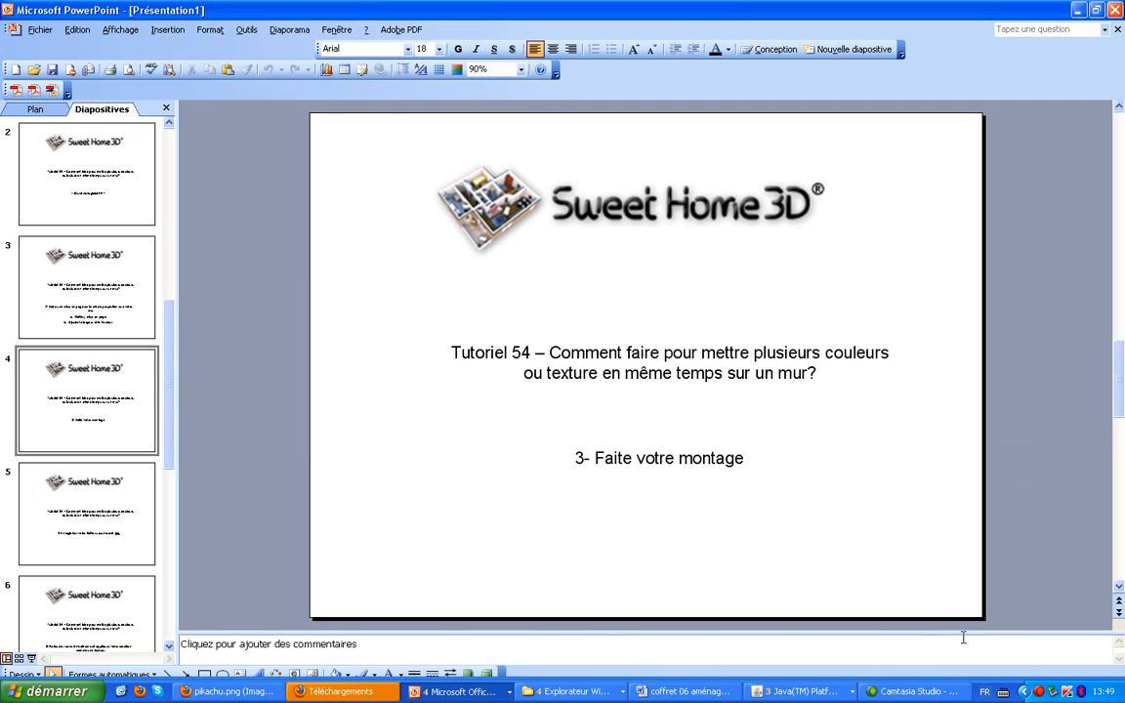
click(1040, 696)
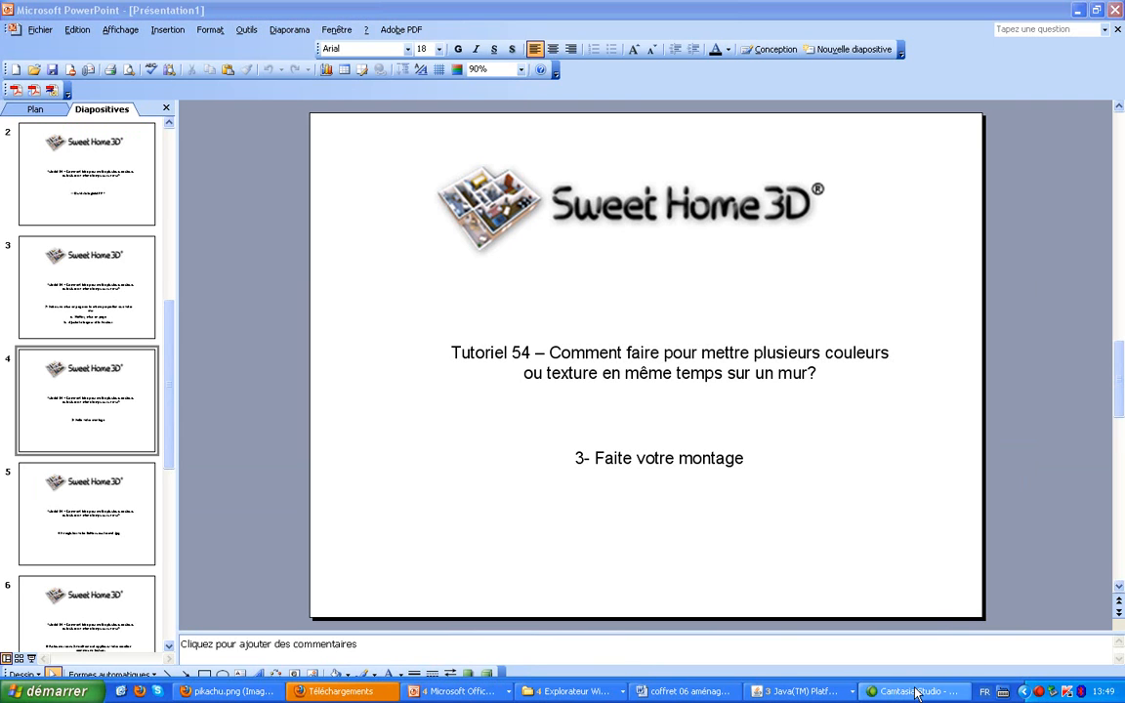
click(916, 693)
click(915, 692)
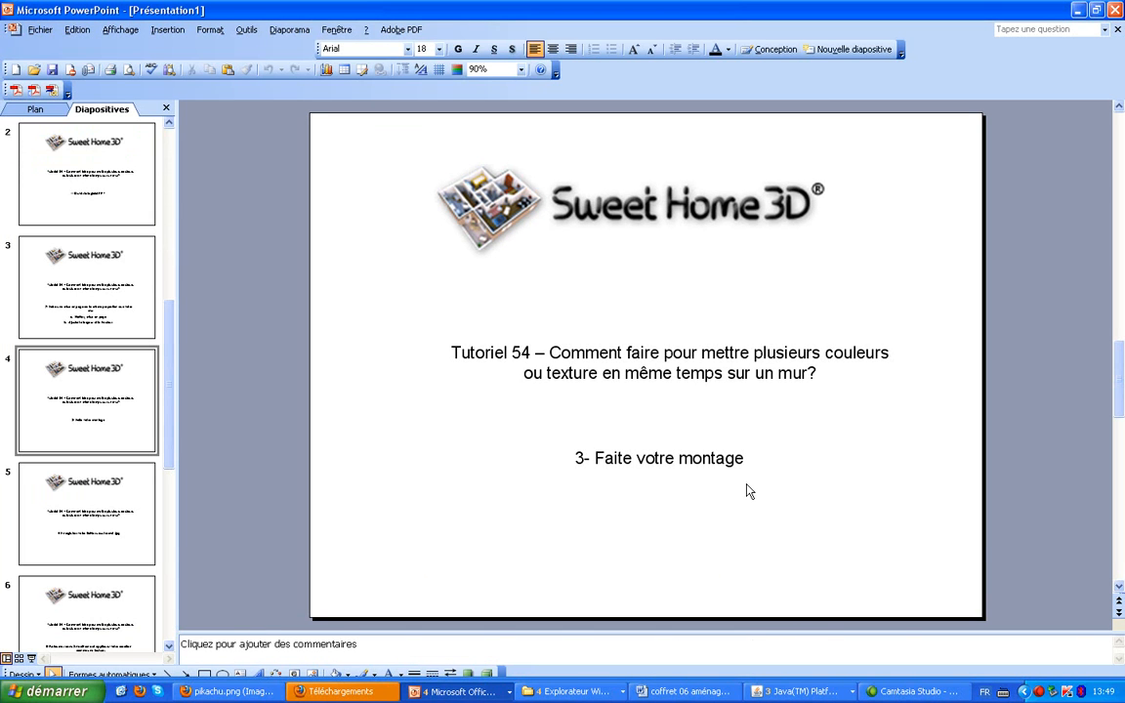
scroll(774, 418, down, 1)
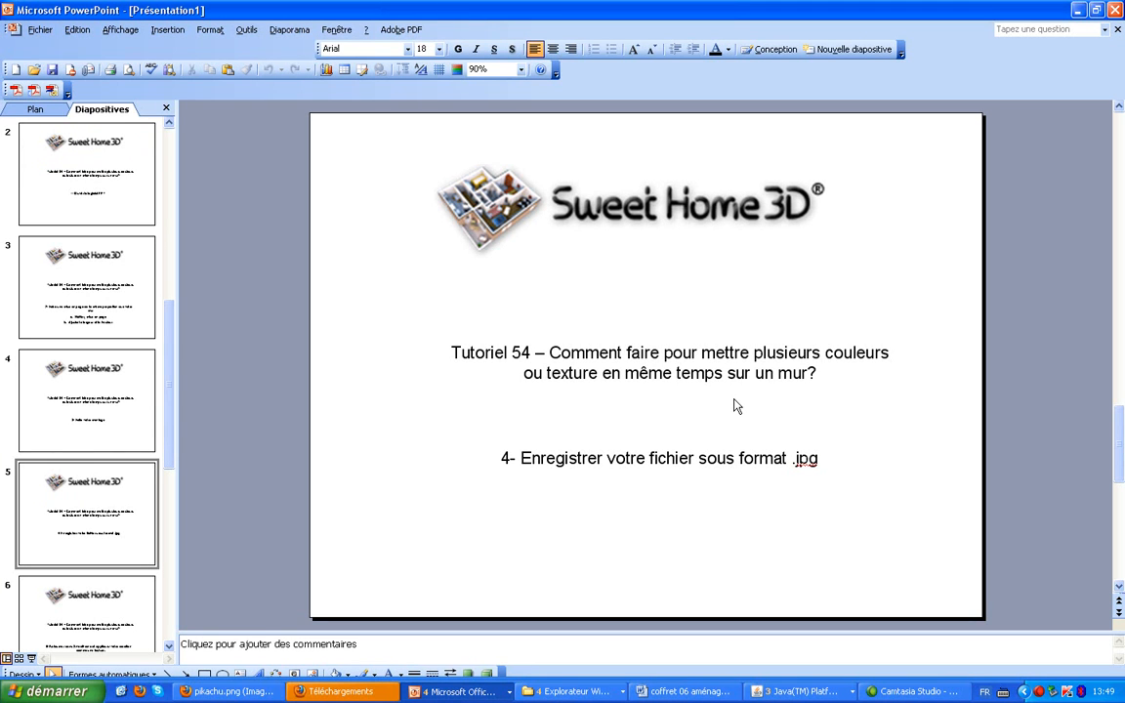
drag(818, 458, 499, 458)
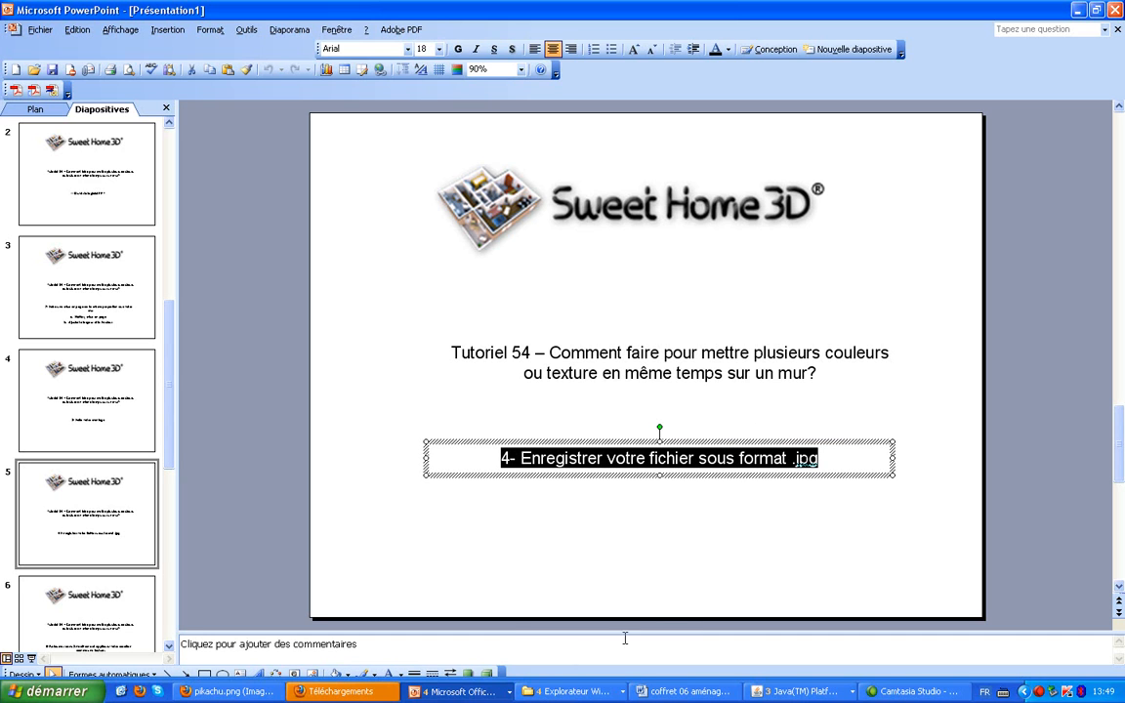
Switch to Présentation4 and export only the current slide as a JPEG named Présentation4 in the exemples coffrets 6 folder.
click(459, 691)
click(459, 623)
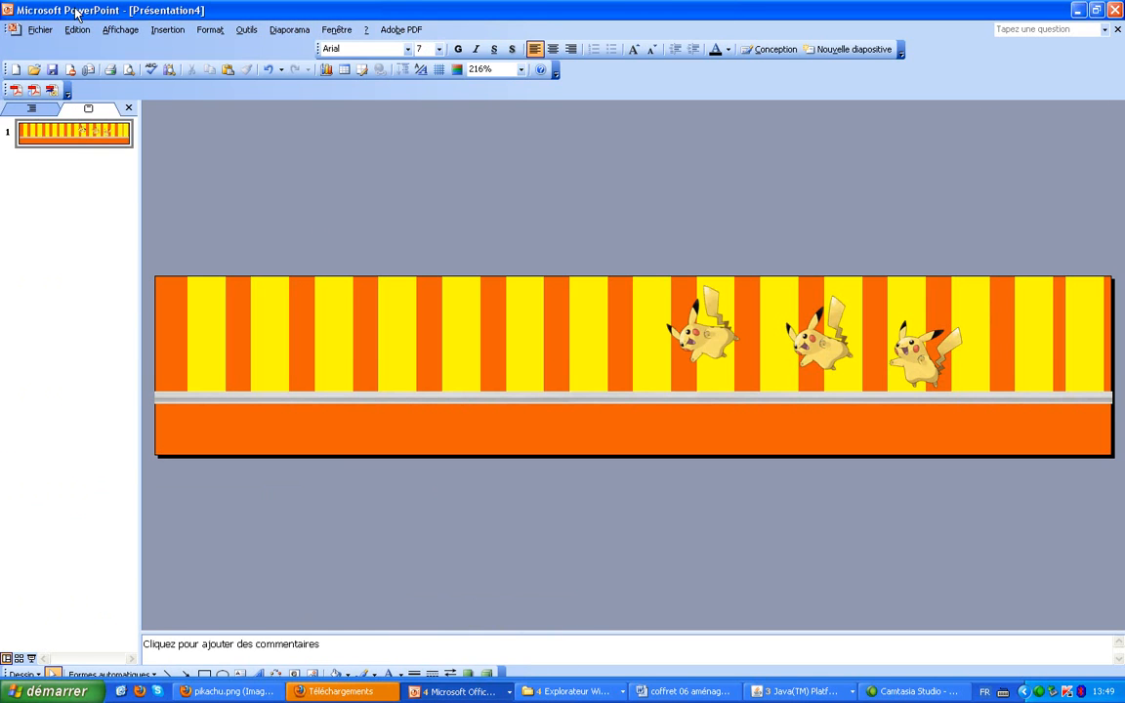
click(40, 29)
click(60, 43)
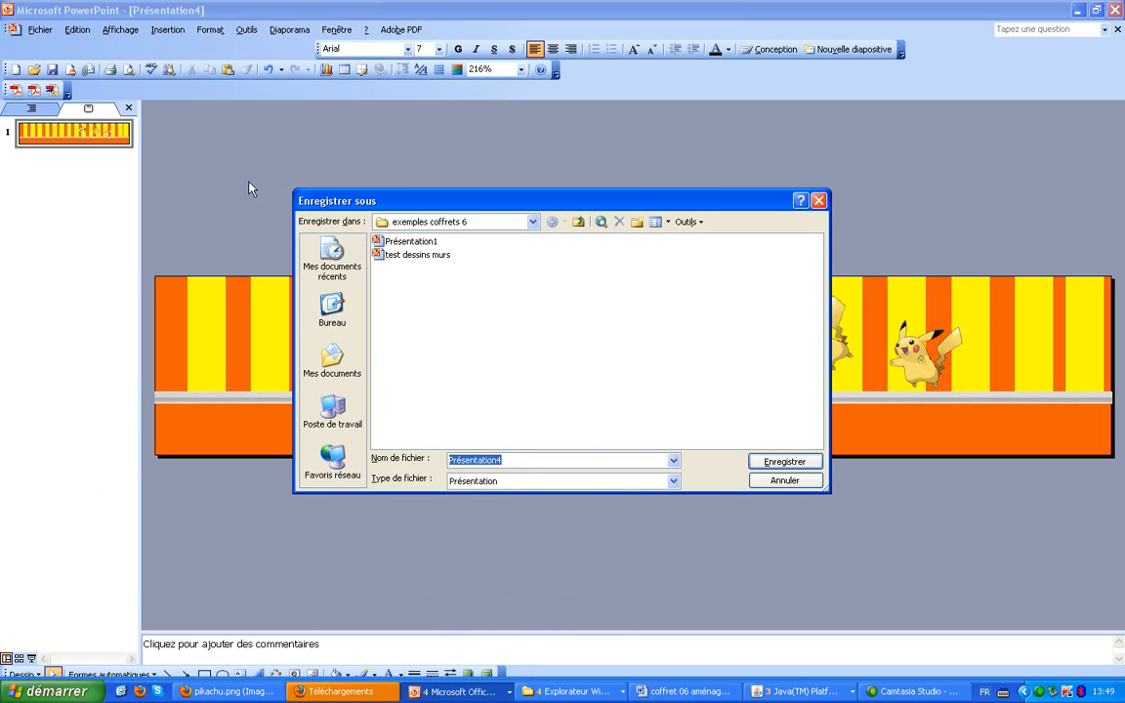
click(530, 482)
scroll(545, 508, down, 4)
scroll(533, 522, down, 2)
click(548, 527)
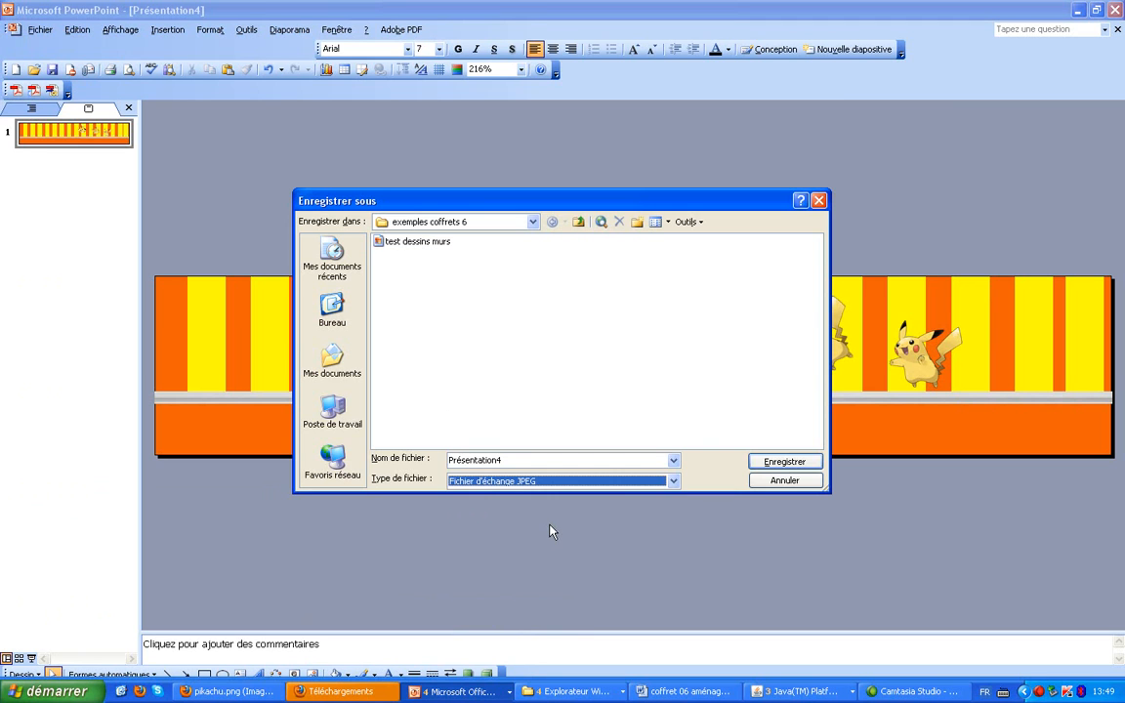
key(Return)
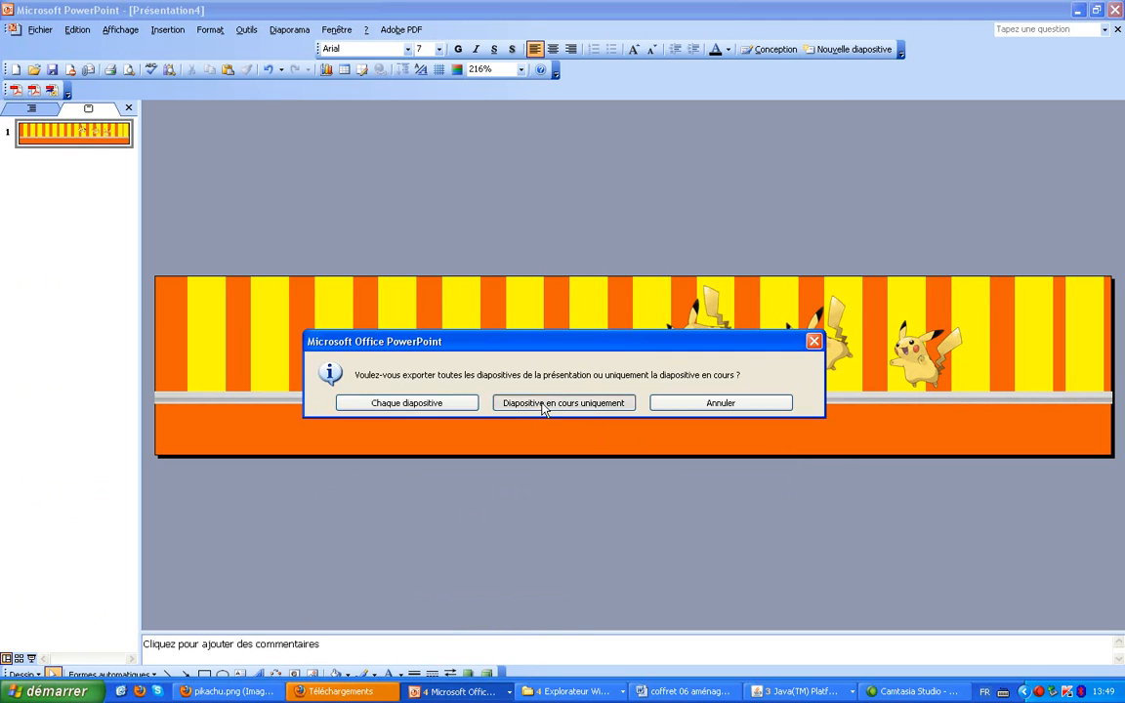
click(545, 404)
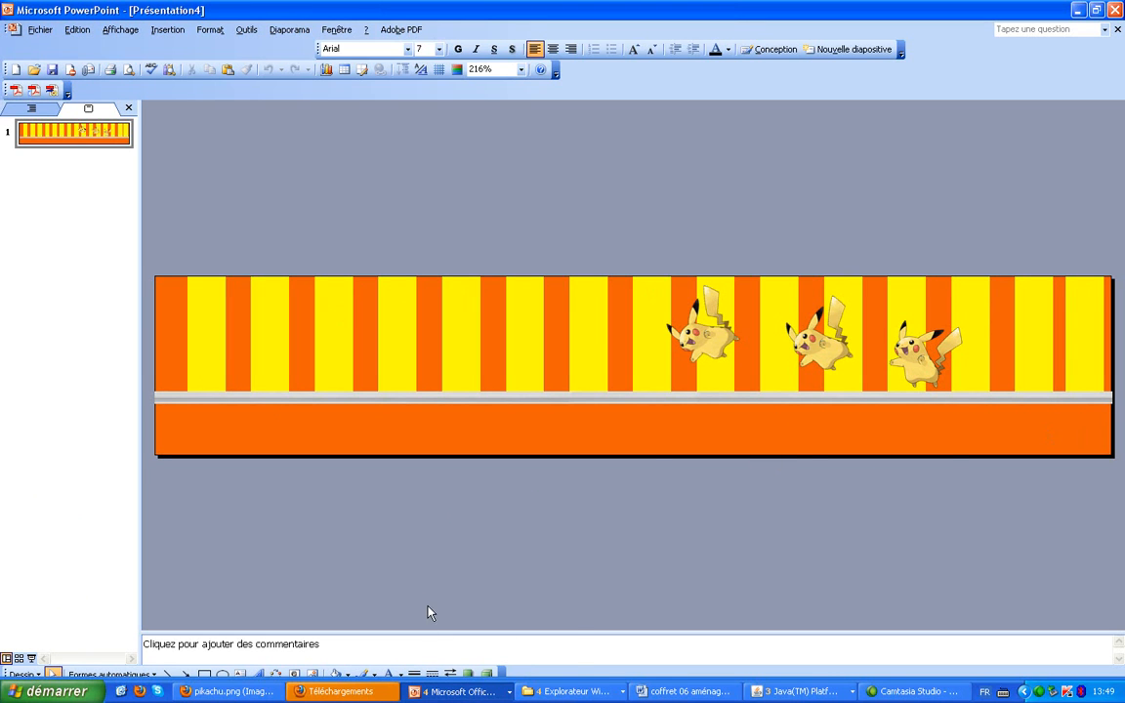
Switch to Présentation1 and read the tutorial slide on applying the creation as a texture.
click(477, 692)
click(457, 648)
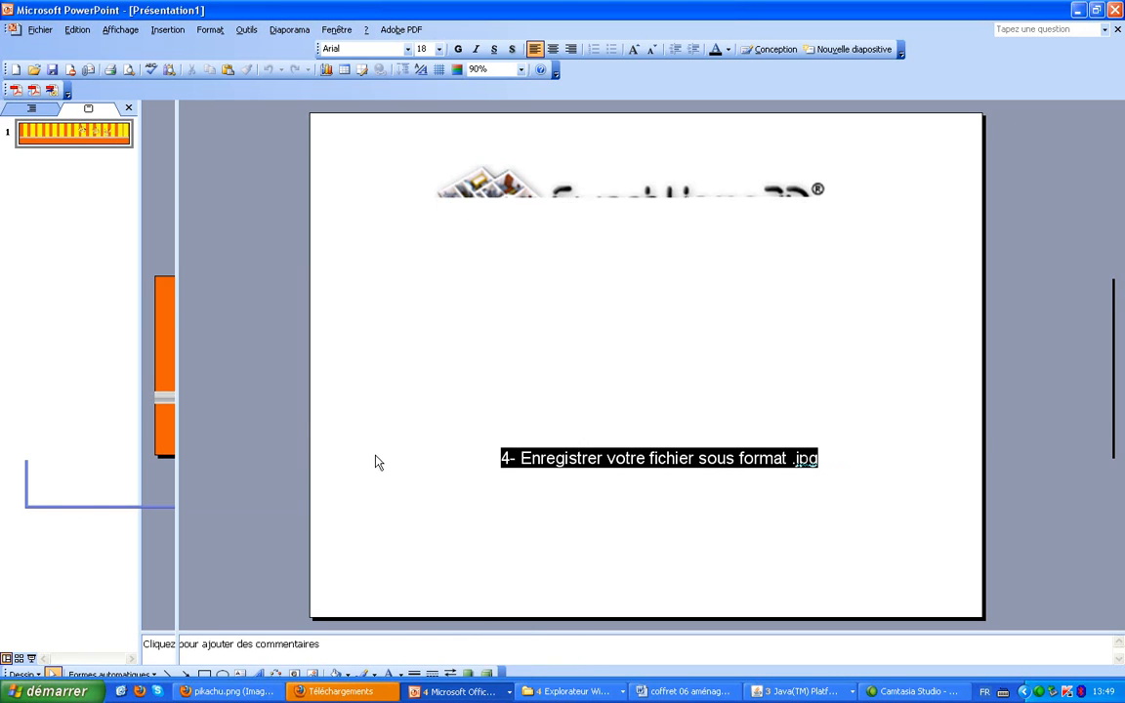
key(Page_Down)
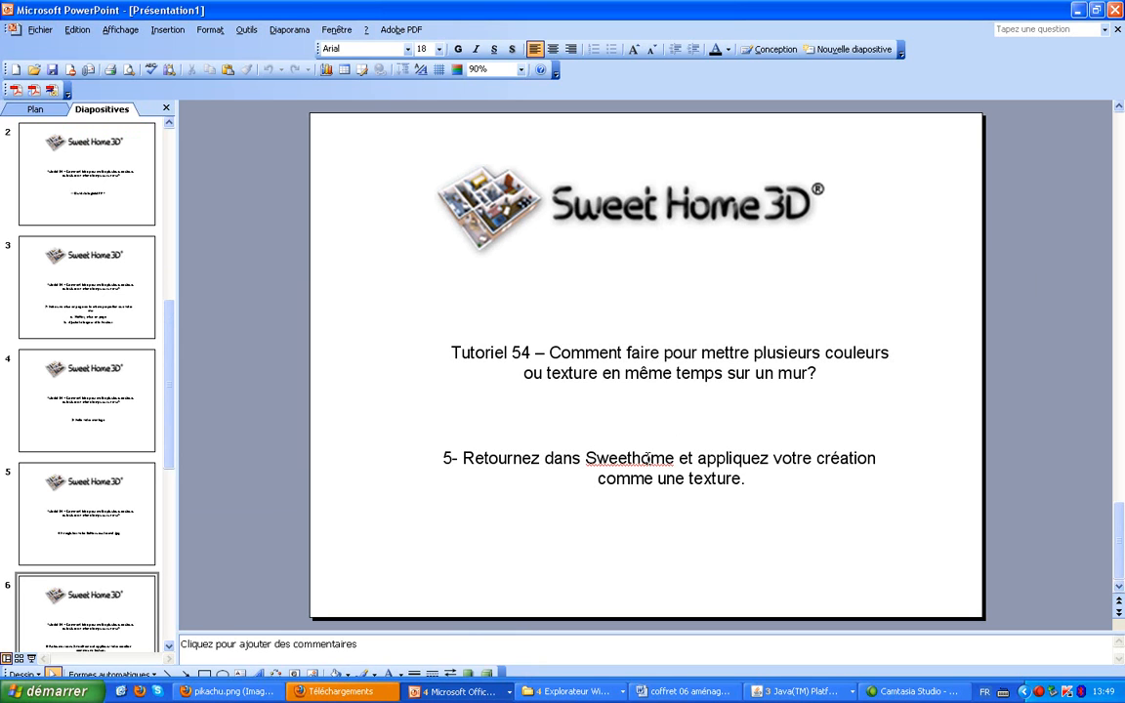
Switch to Sans titre 2 in Sweet Home 3D and start a texture import for the right side of the room's upper wall.
click(801, 691)
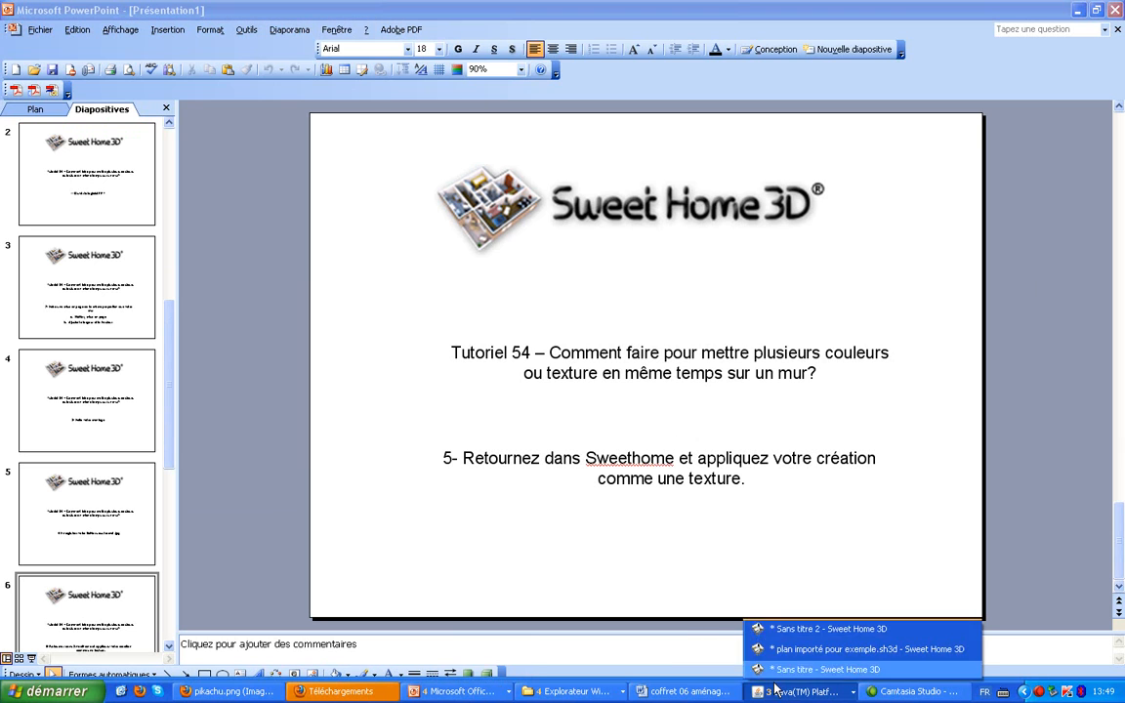
click(800, 633)
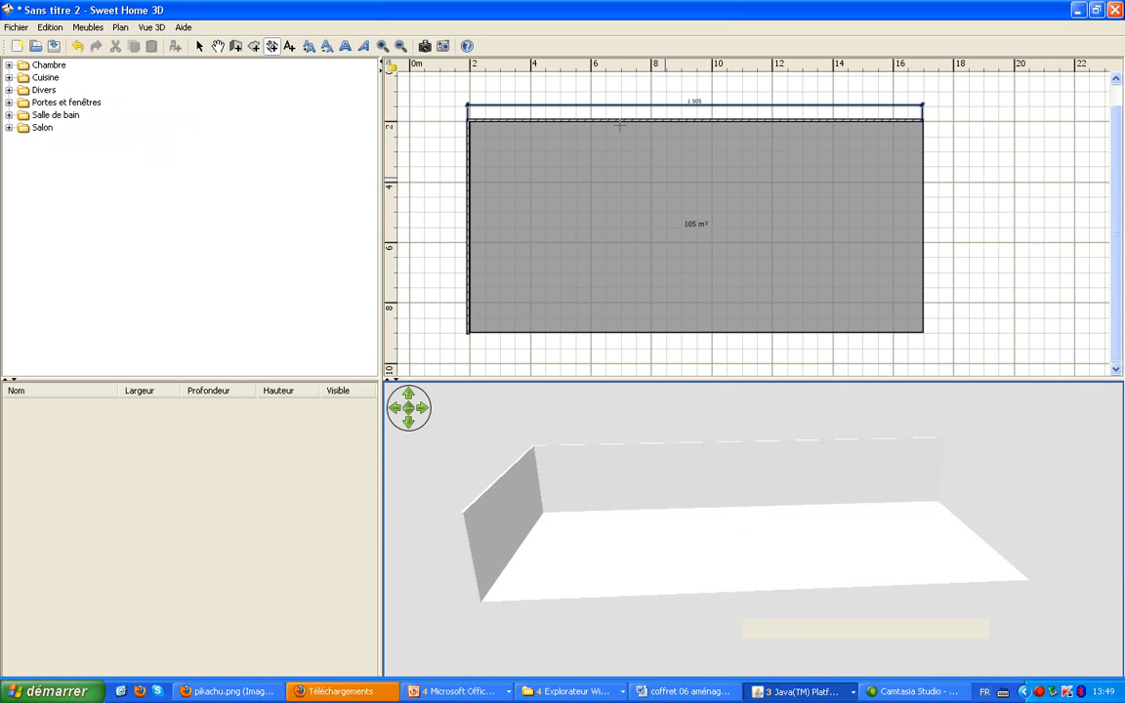
click(200, 46)
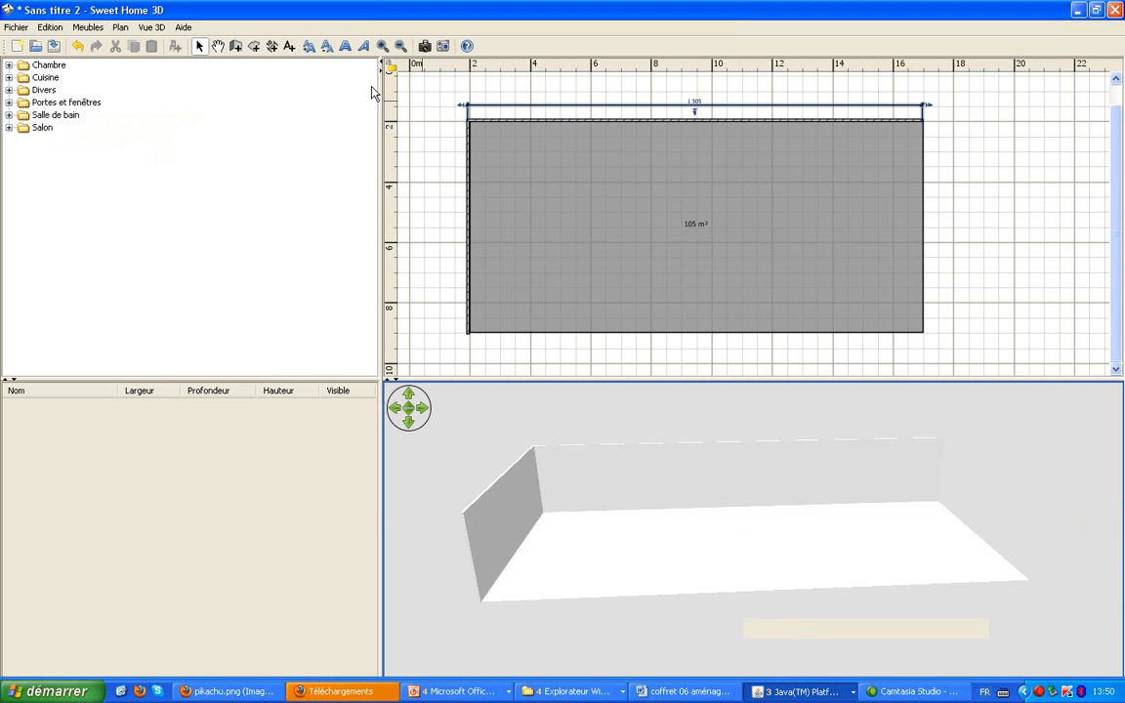
double_click(554, 122)
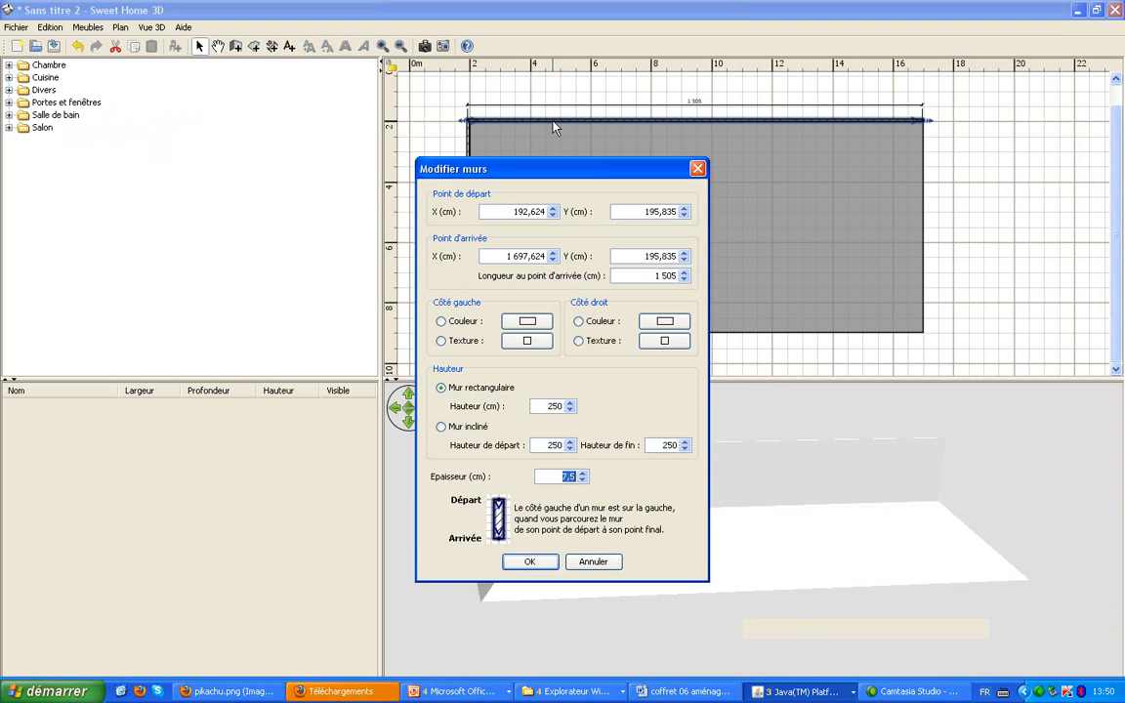
click(654, 340)
click(652, 392)
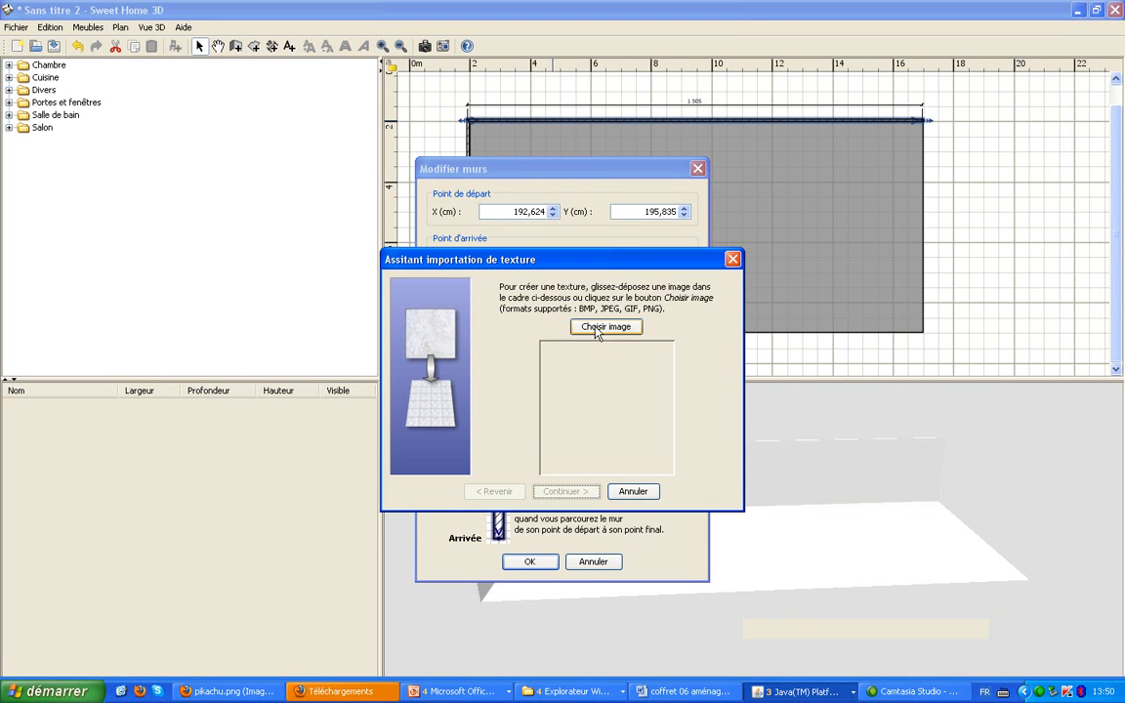
Choose the exported image Présentation4 from the exemples coffrets 6 folder on the desktop as the texture image.
click(597, 258)
click(410, 337)
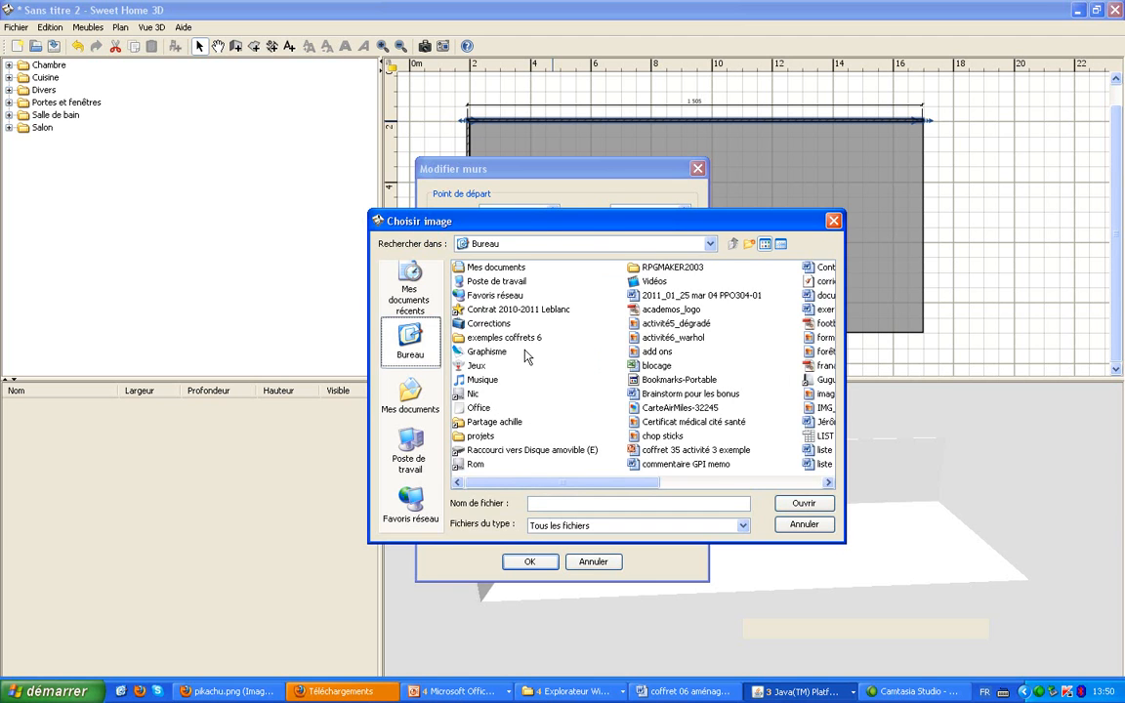
double_click(515, 337)
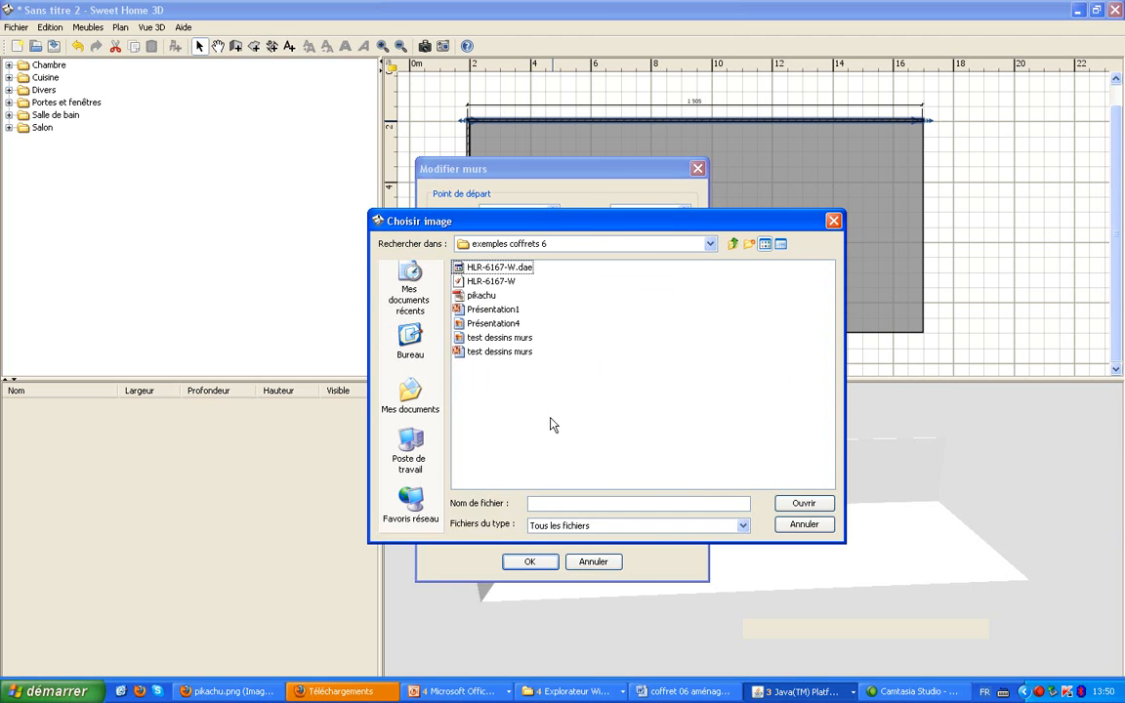
double_click(515, 325)
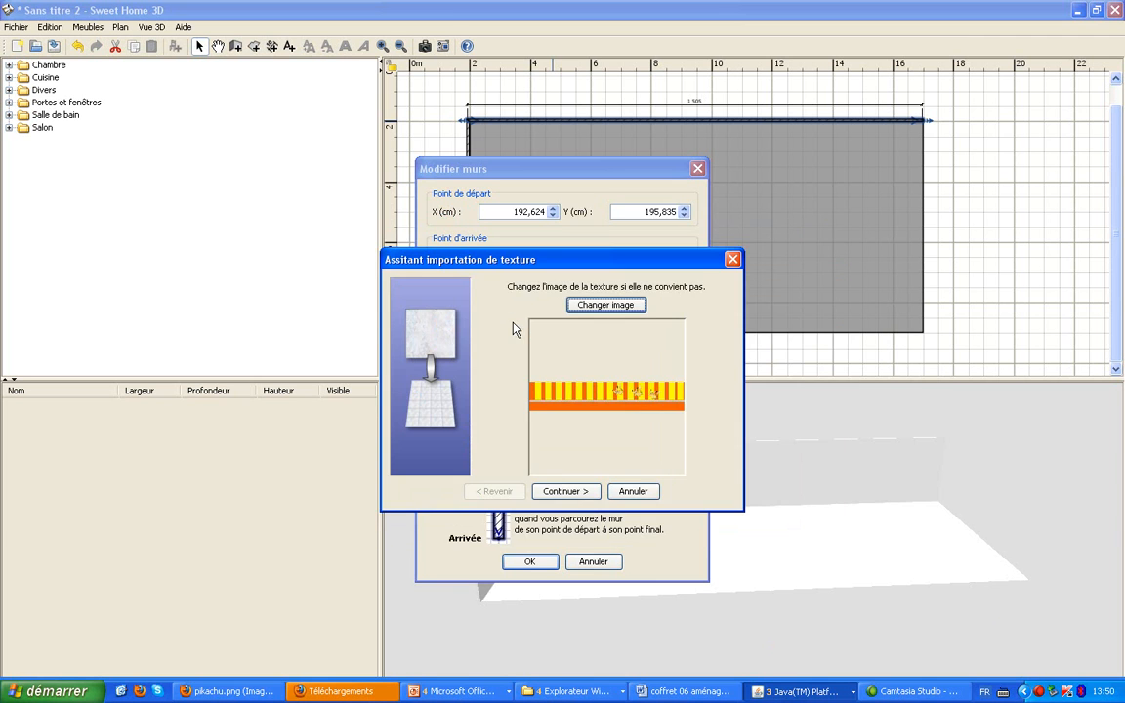
Set the texture's width to 1500 cm, finish the import and apply the texture to the wall's right side.
click(576, 495)
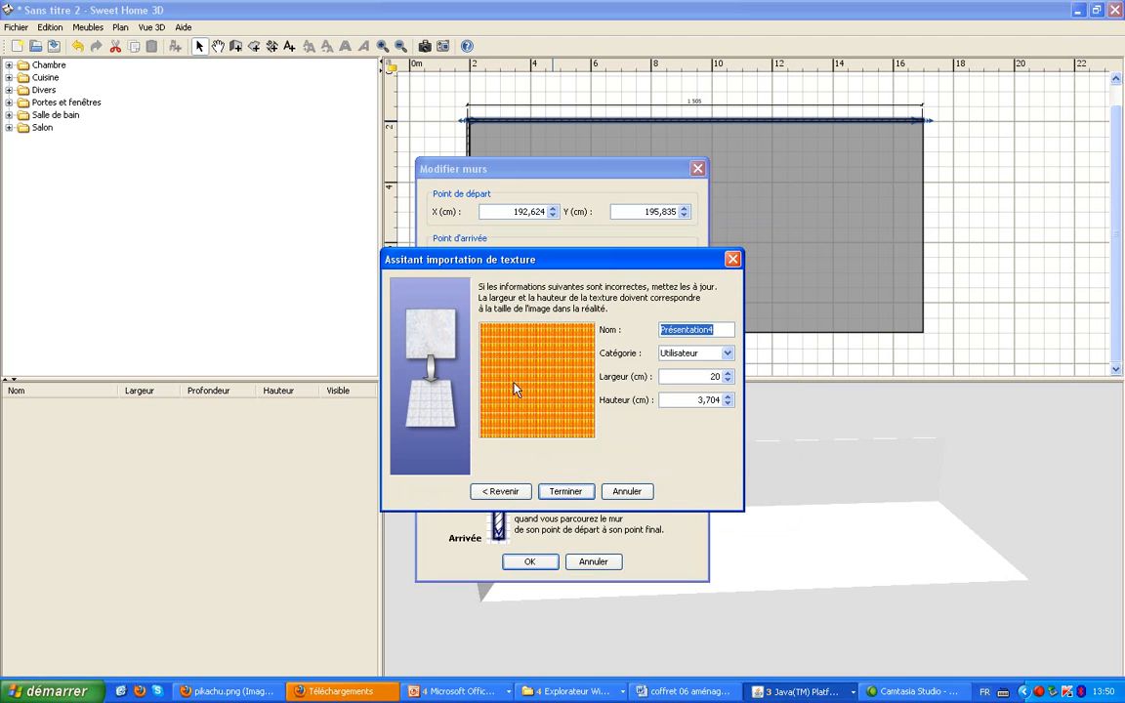
drag(708, 378, 725, 377)
text(1500)
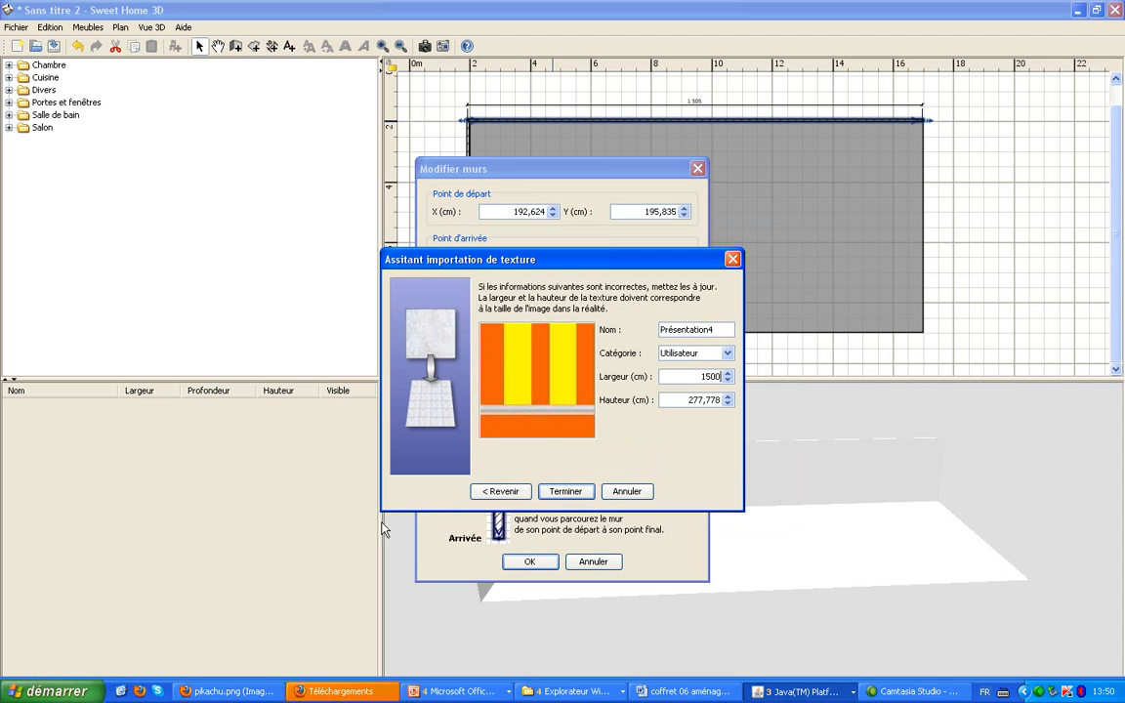
click(560, 493)
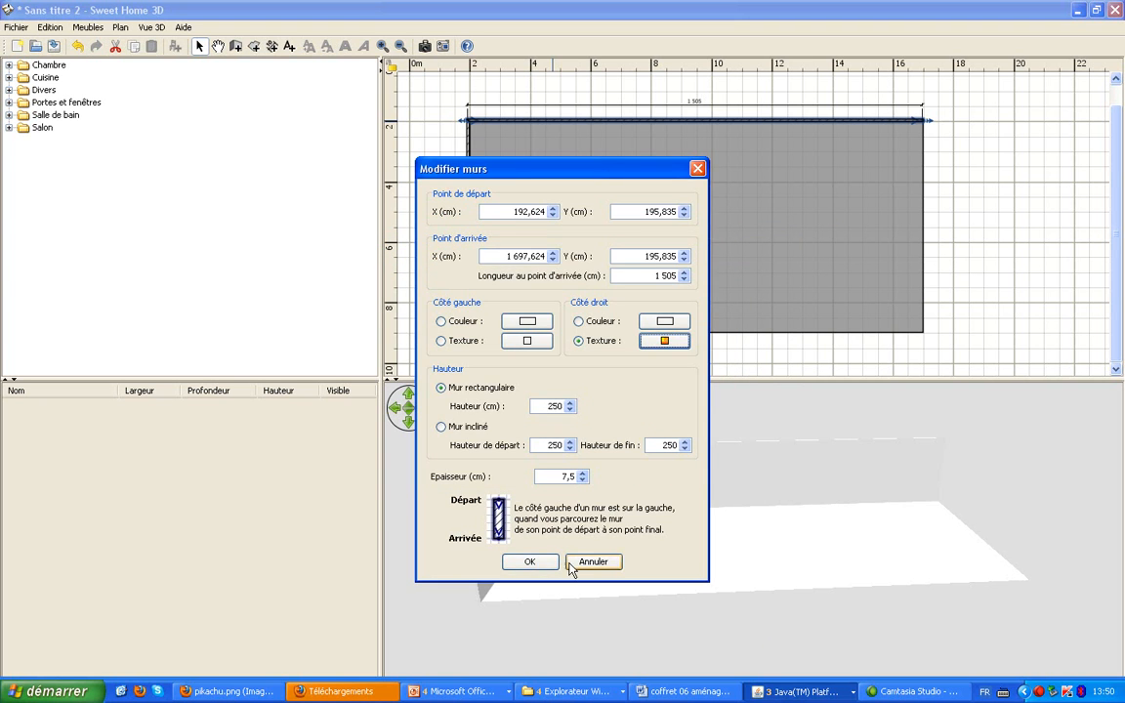
click(529, 563)
Examine the textured wall in the 3D view up close and from different angles.
scroll(707, 525, up, 6)
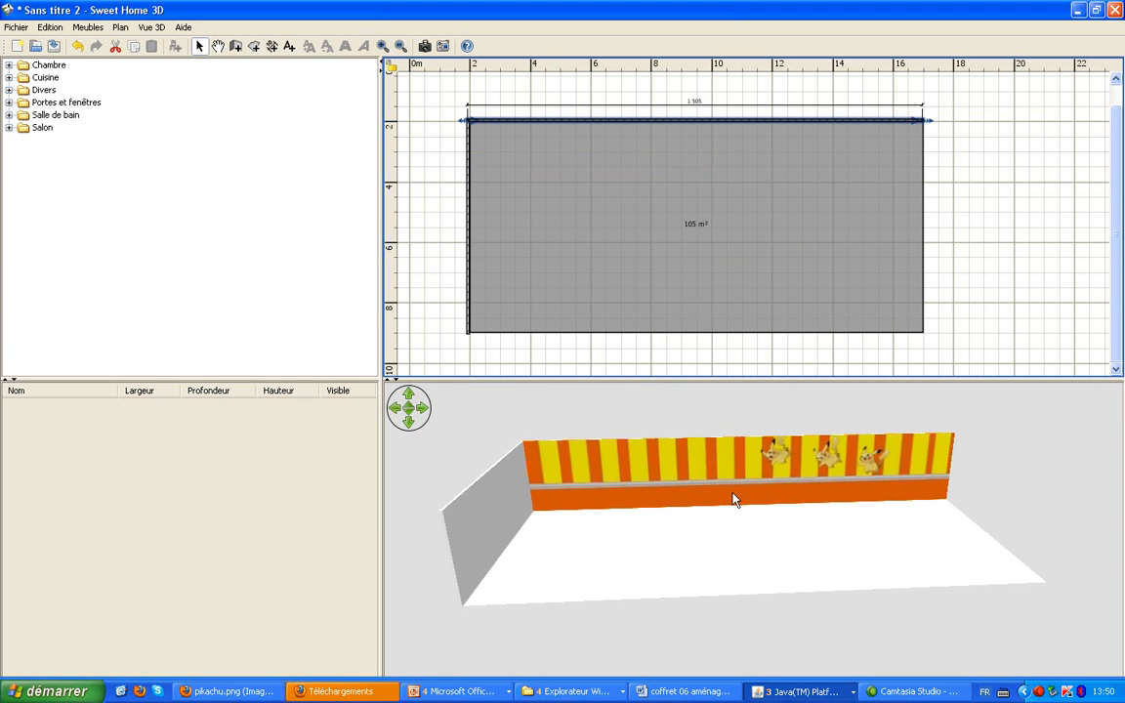
key(Left)
key(Left)
key(Left)
key(Left)
key(Left)
key(Left)
key(Left)
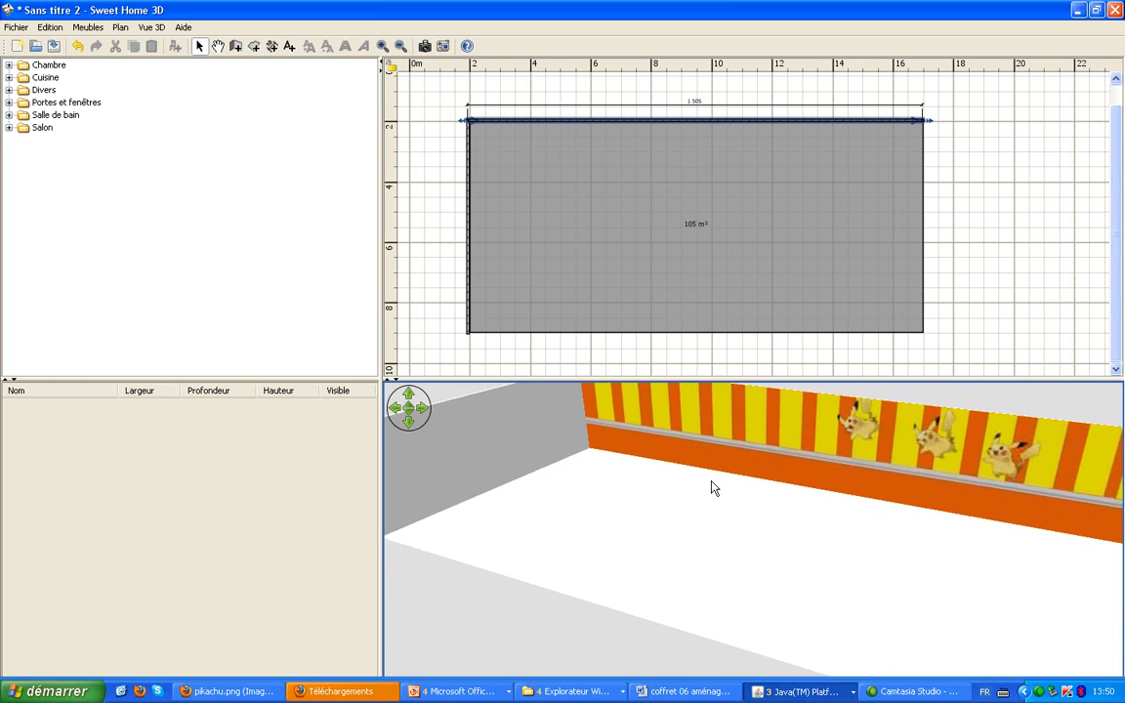
key(Right)
key(Right)
key(Right)
key(Right)
key(Right)
key(Right)
key(Right)
key(Right)
key(Right)
key(Right)
key(Right)
key(Right)
key(Right)
key(Right)
key(Right)
key(Right)
key(Right)
key(Right)
Bring up the viewing and export commands for the 3D view.
right_click(727, 573)
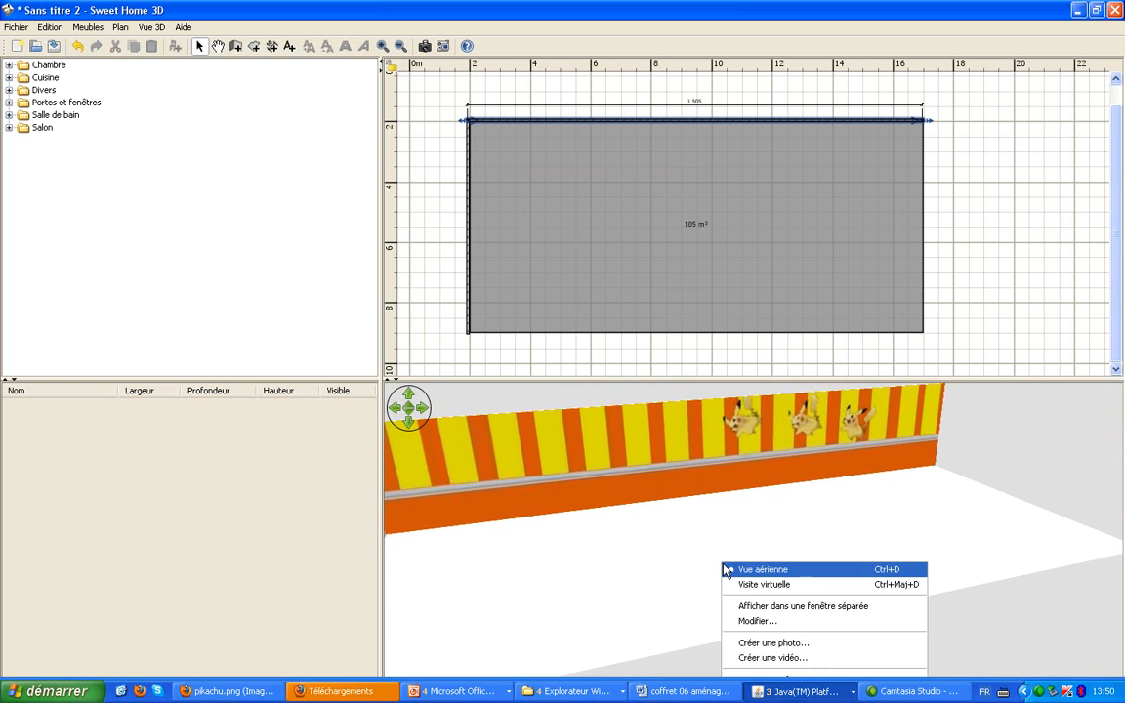